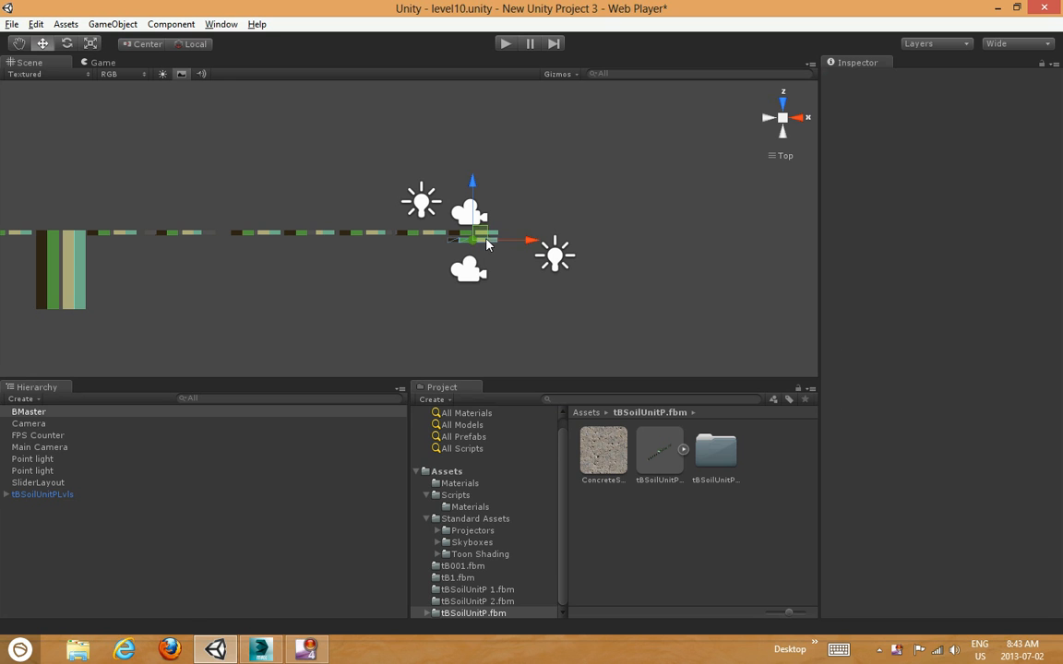
Select the existing BMaster object in the scene and examine its Morph Targets attribute meshes
click(555, 170)
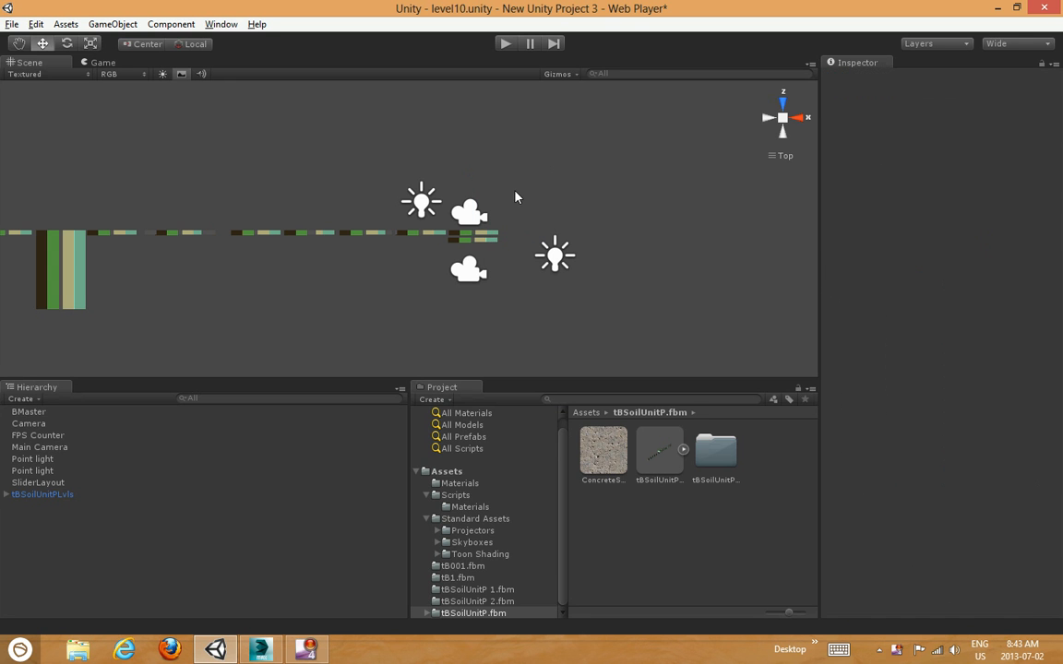
click(484, 245)
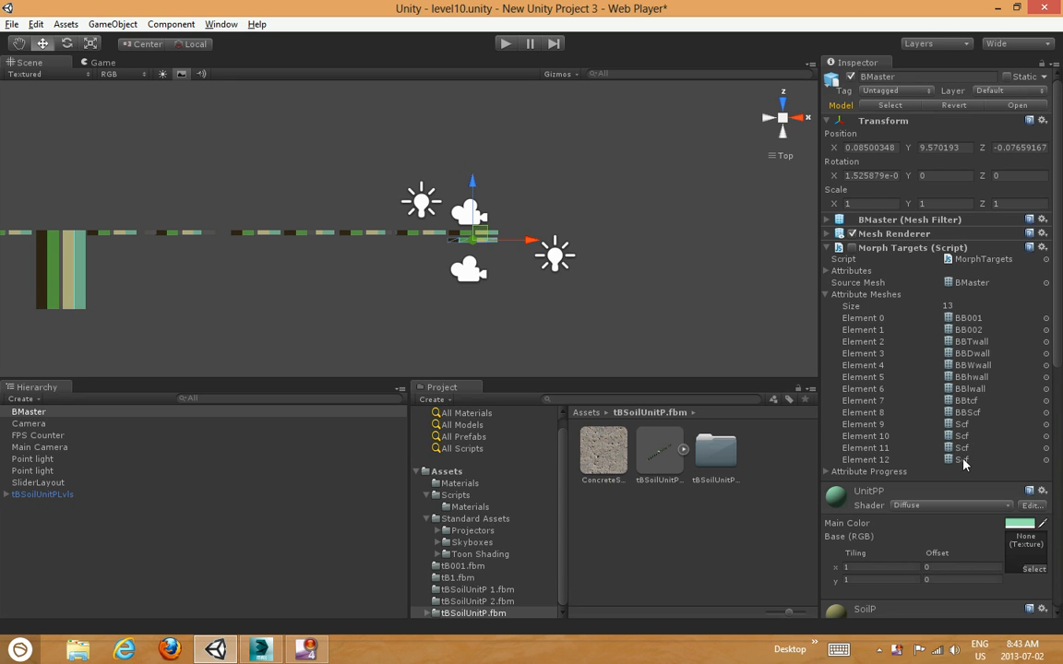
scroll(400, 277, down, 3)
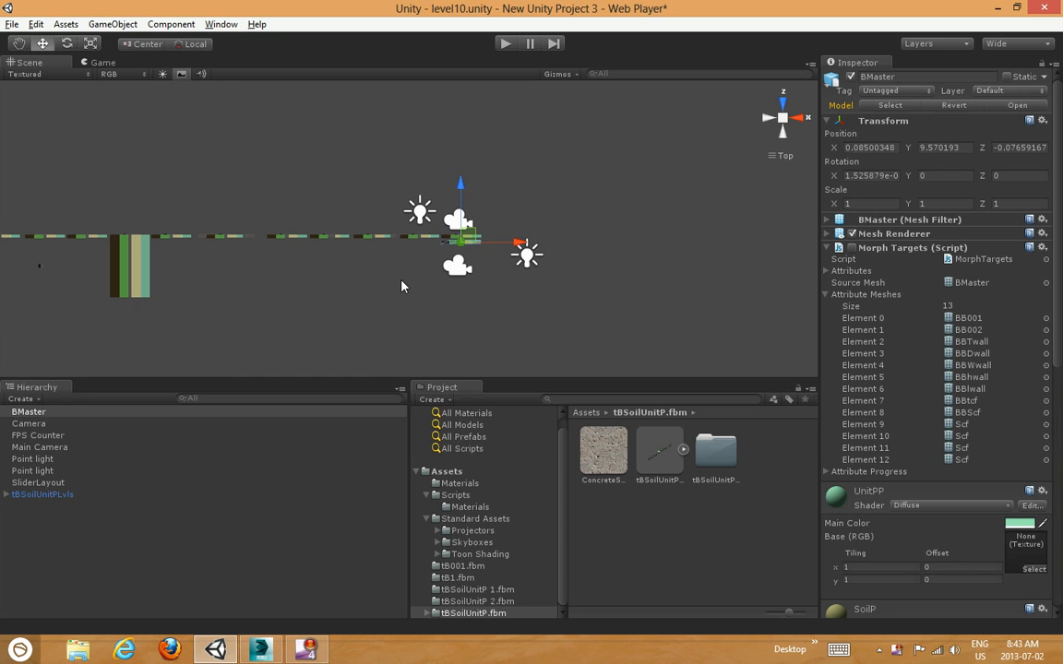
Expand the tBSoilUnitPLvls model and inspect its row of meshes in perspective, checking which ones are BMaster and BB001
click(7, 495)
click(35, 494)
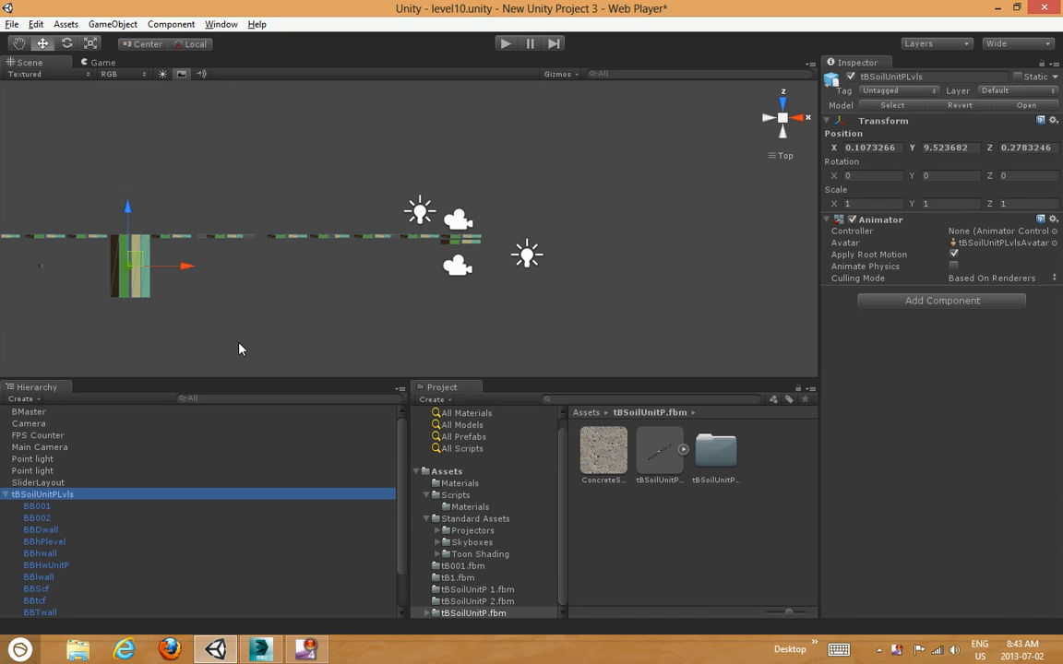
key(f)
mouse_move(439, 231)
middle_down()
mouse_move(442, 200)
mouse_move(433, 252)
middle_up()
right_drag(430, 221, 425, 213)
alt+drag(425, 212, 448, 90)
click(782, 118)
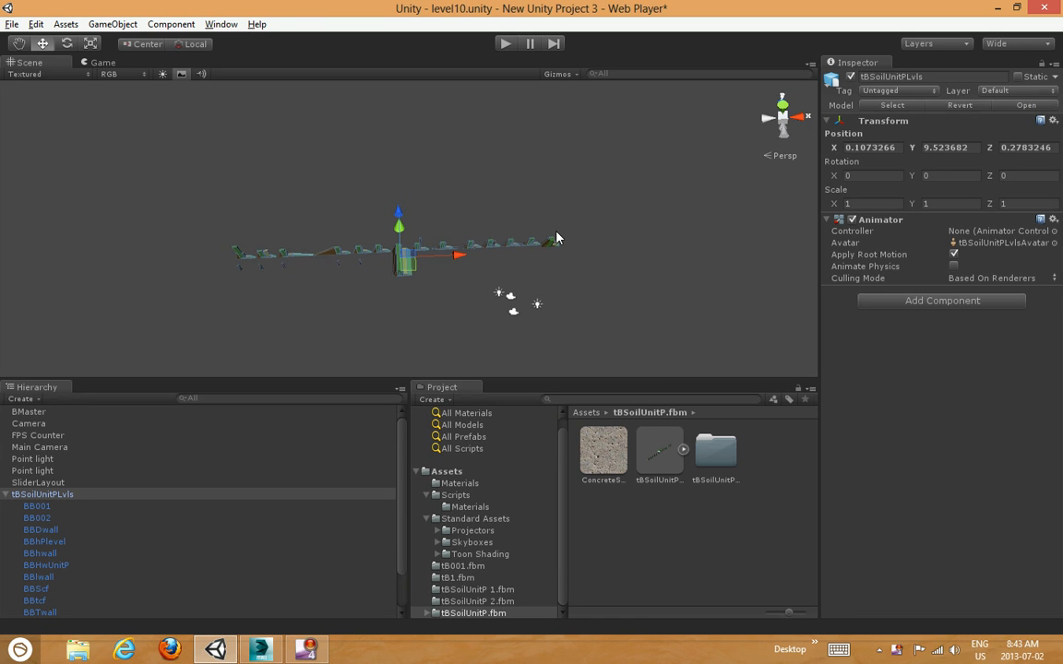
scroll(557, 238, up, 2)
alt+drag(635, 260, 232, 187)
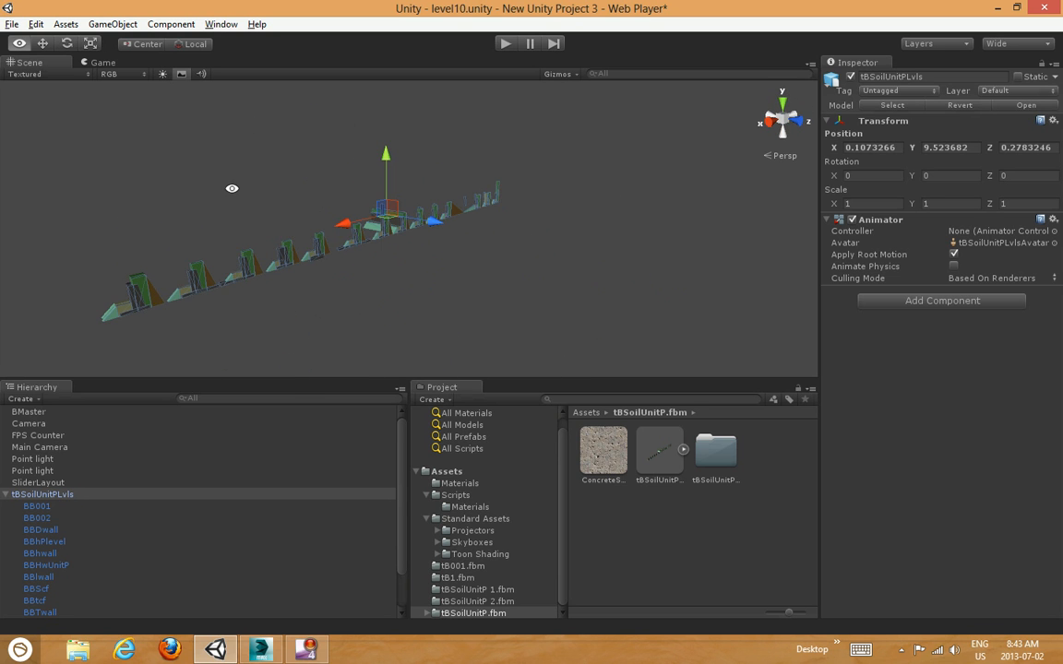
click(132, 308)
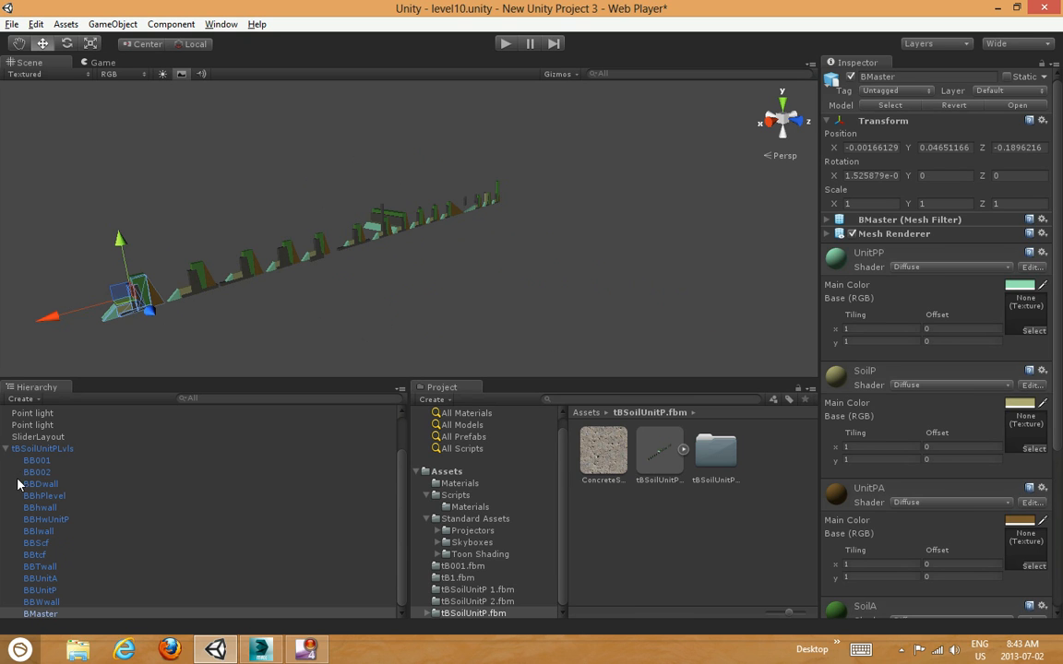
click(214, 289)
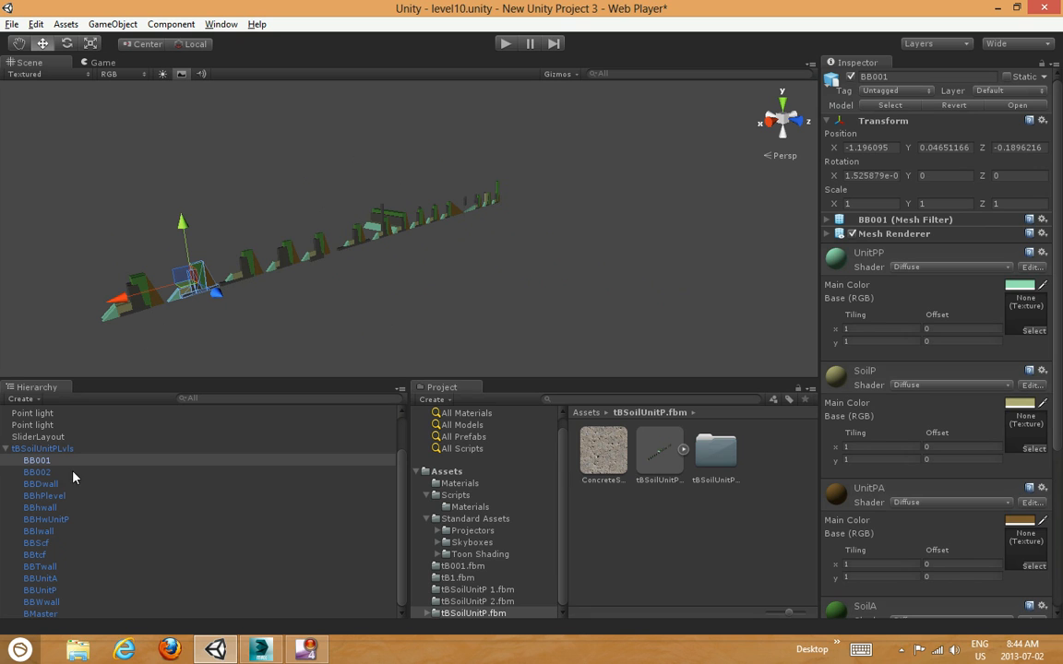
Move the BMaster mesh out of tBSoilUnitPLvls to the root of the hierarchy, accepting the loss of the prefab connection
click(56, 615)
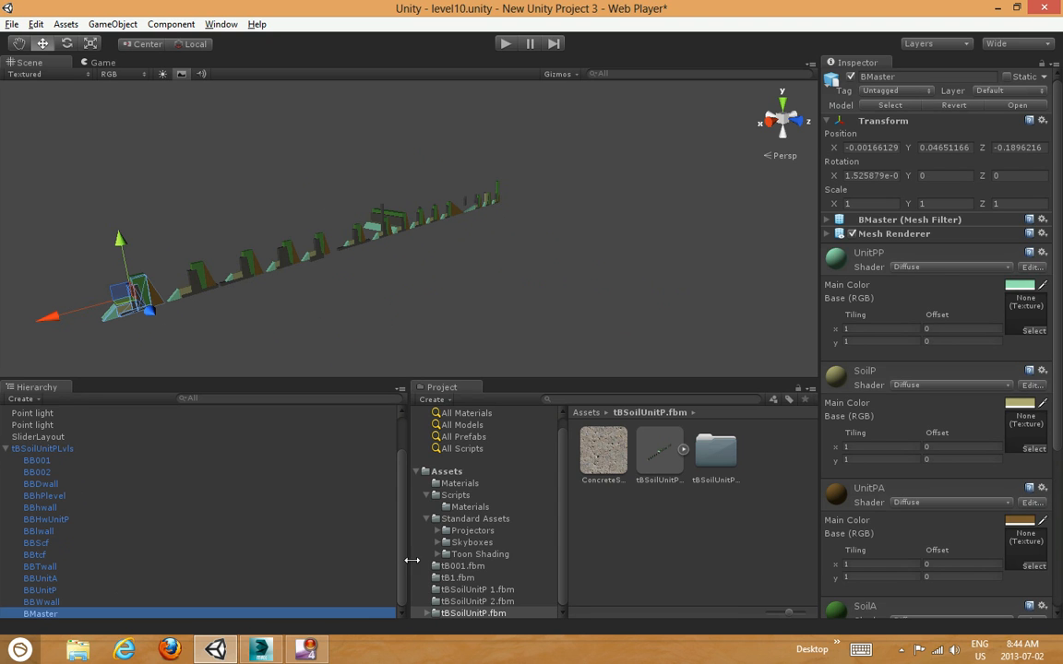
scroll(399, 517, up, 3)
scroll(411, 558, down, 3)
drag(73, 622, 64, 412)
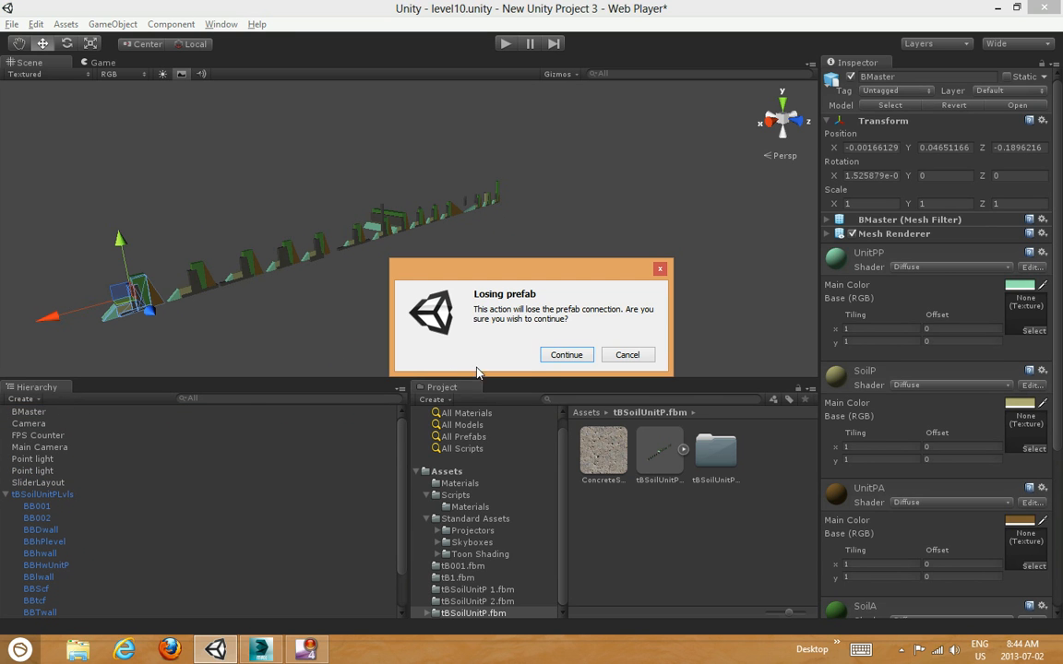
click(565, 354)
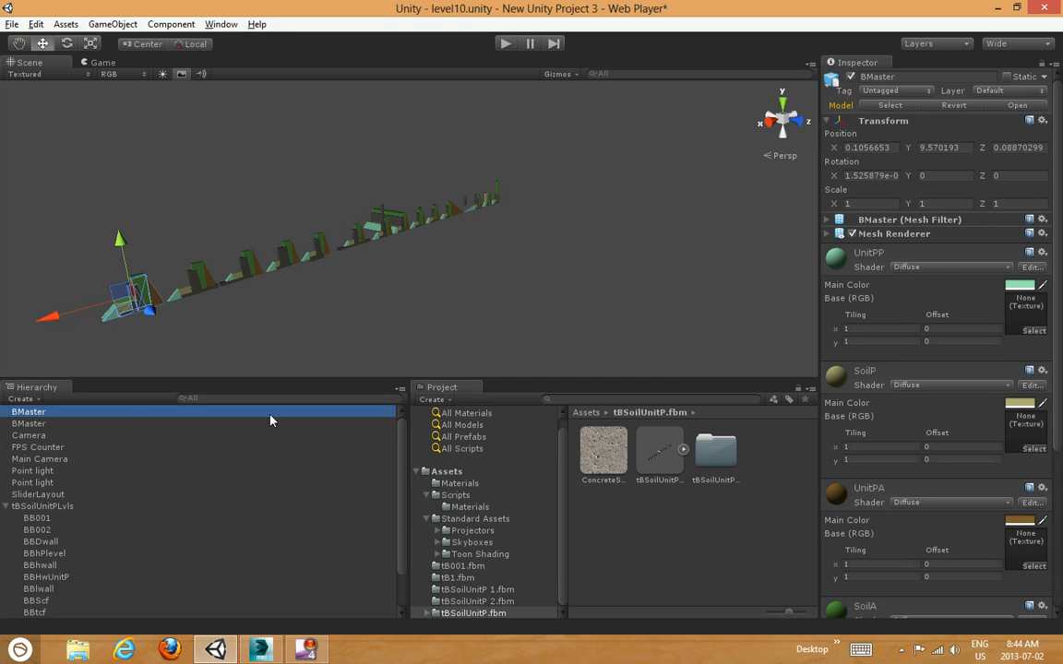
Copy the Morph Targets script component from the old BMaster and paste it as new onto the newly extracted BMaster
click(28, 422)
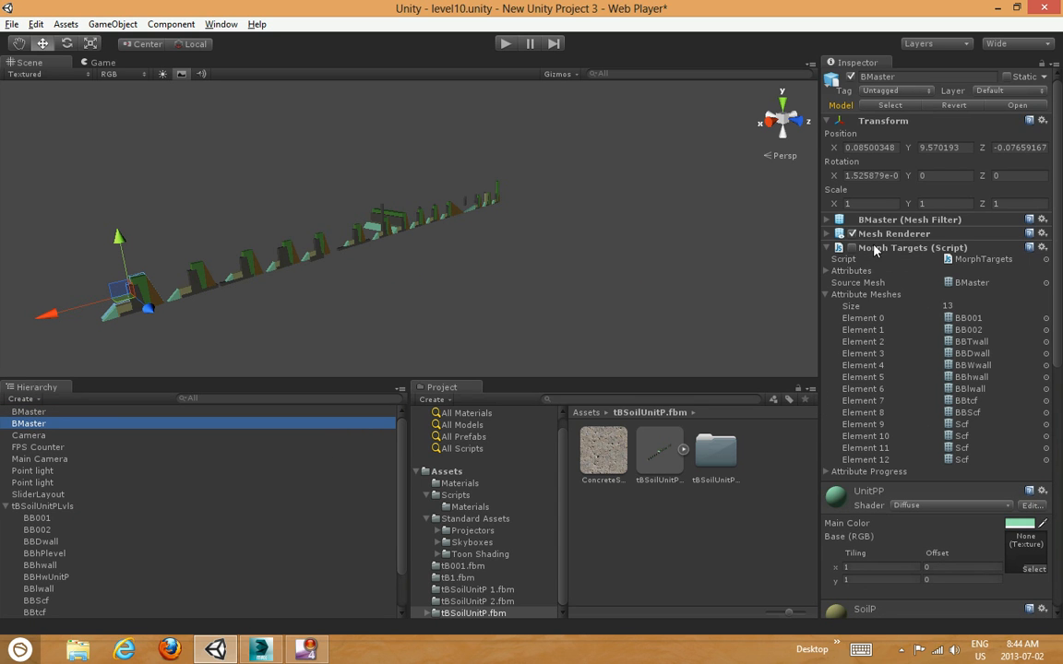
click(826, 248)
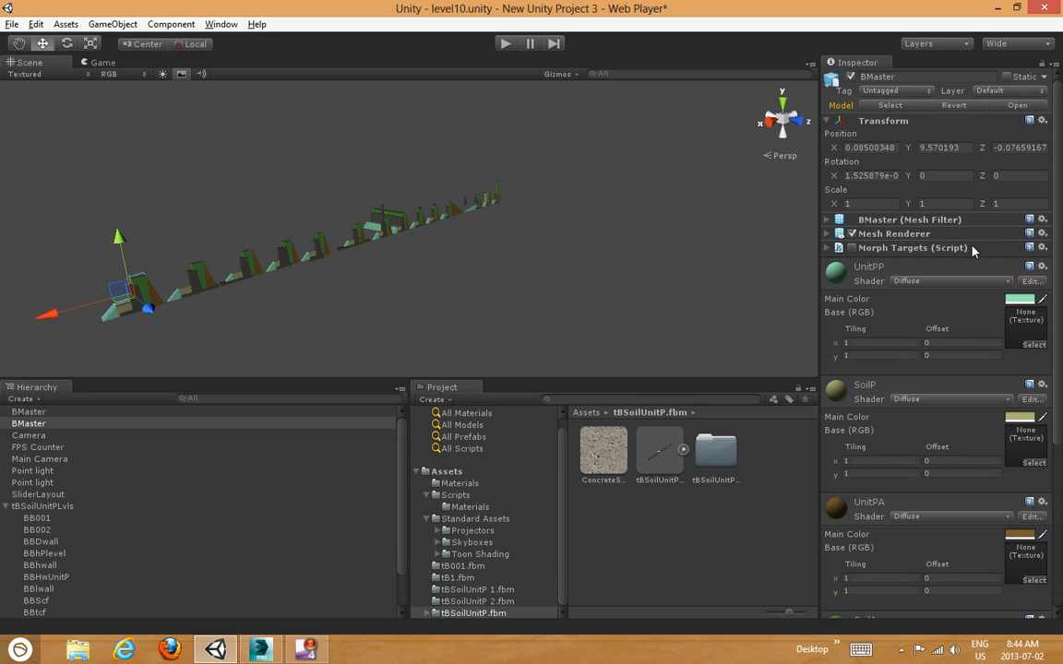
click(1042, 248)
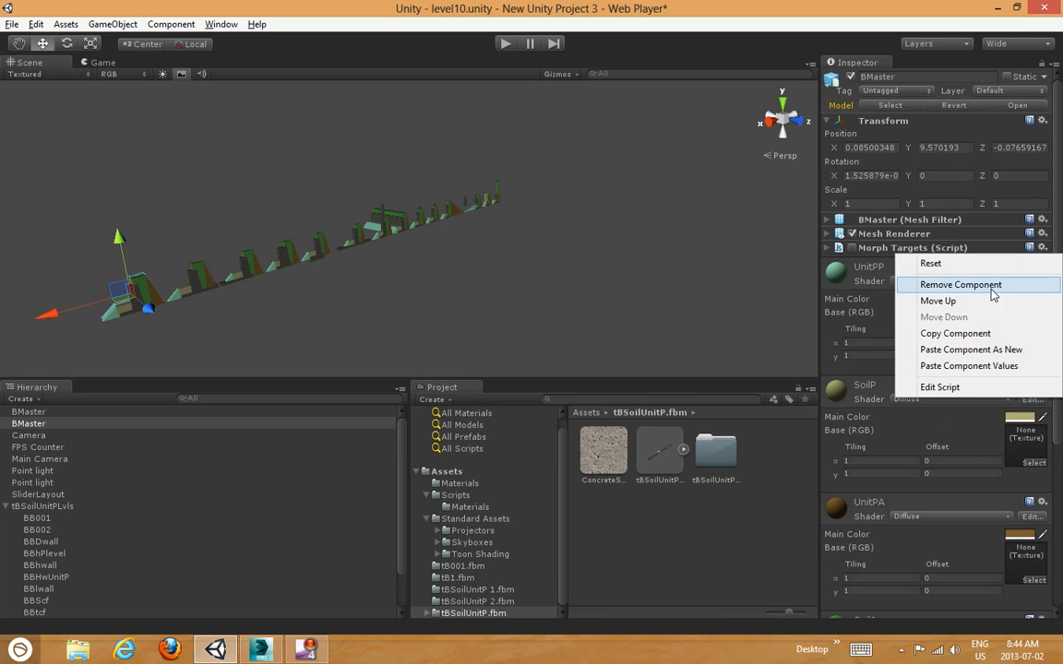
click(956, 333)
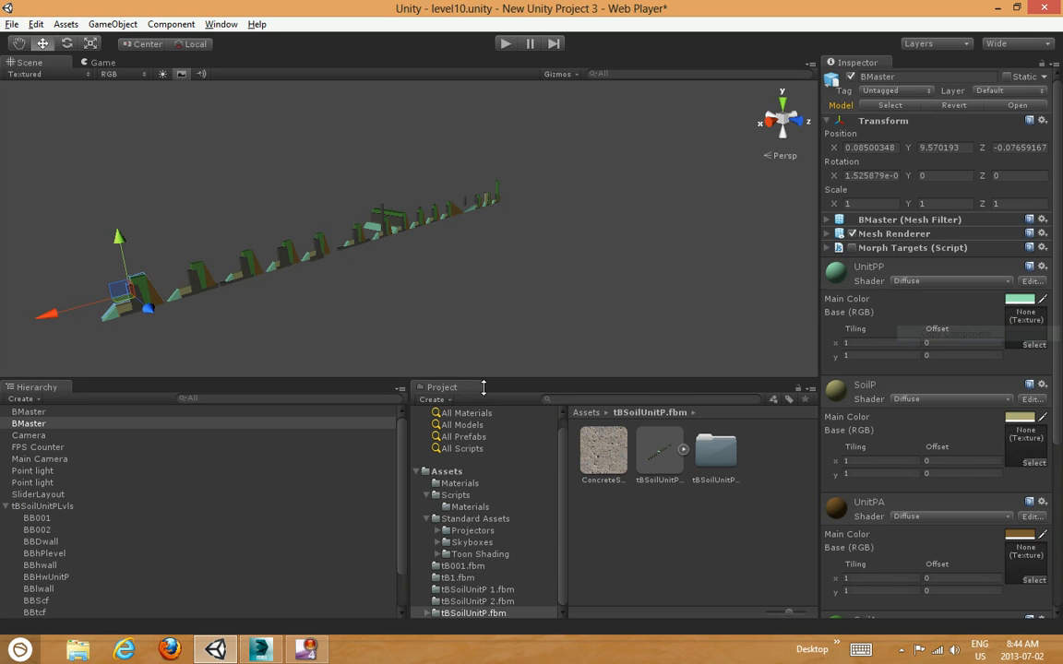
click(37, 411)
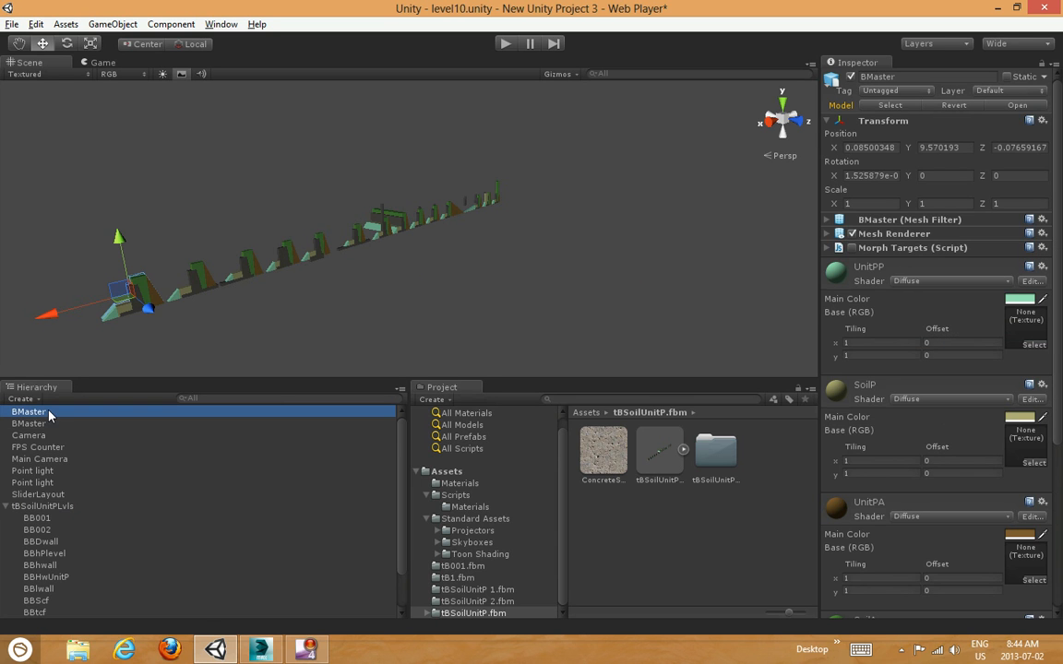
click(1042, 234)
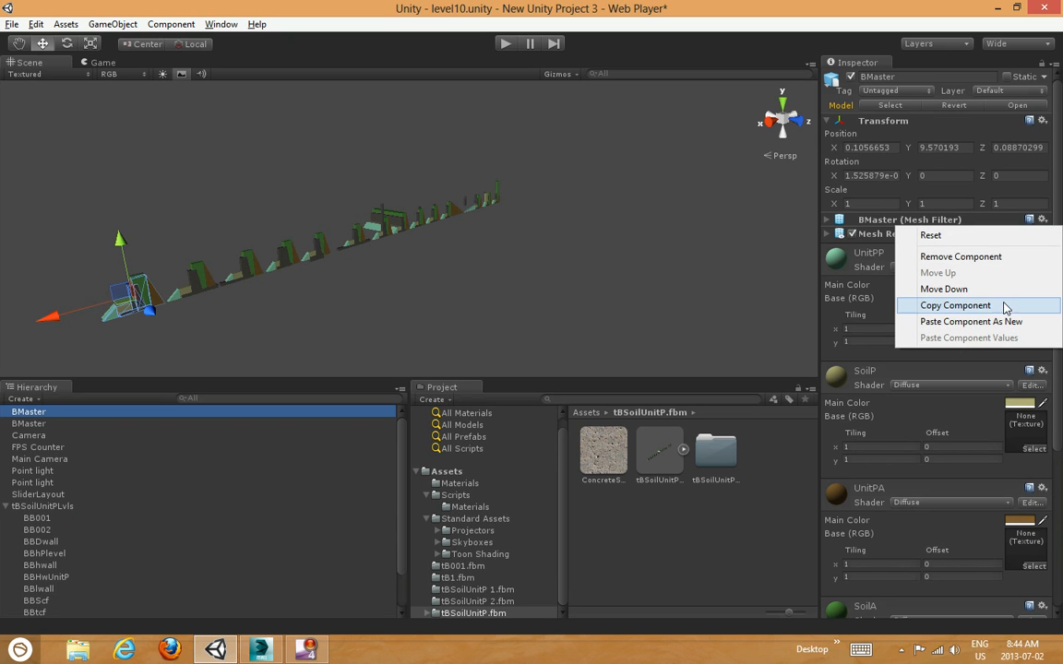
click(971, 321)
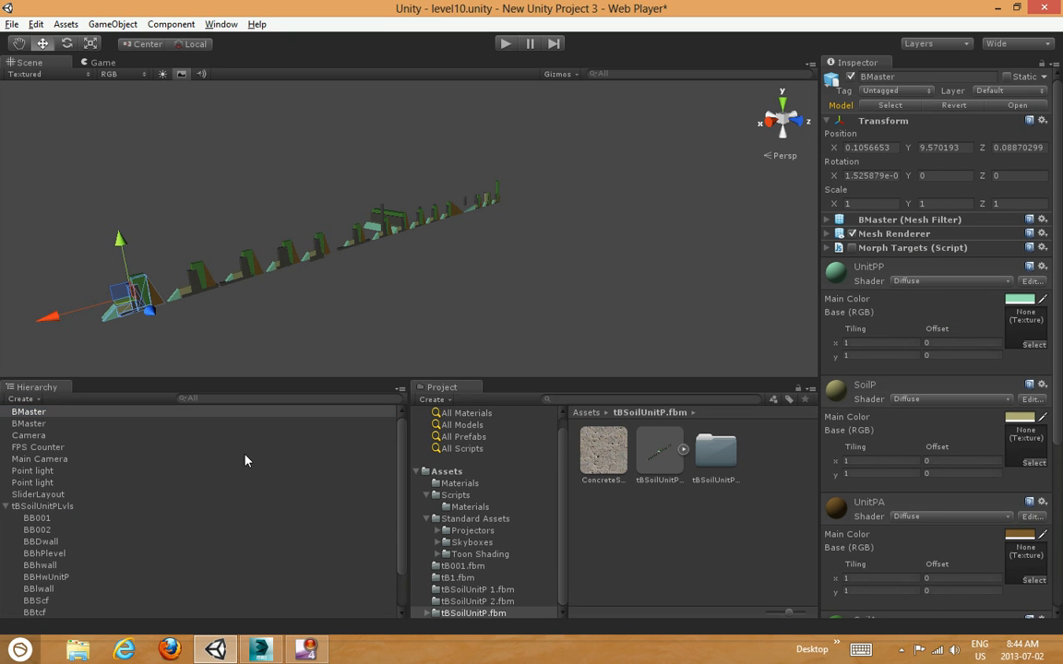
Delete the old BMaster object and select the remaining BMaster
click(37, 424)
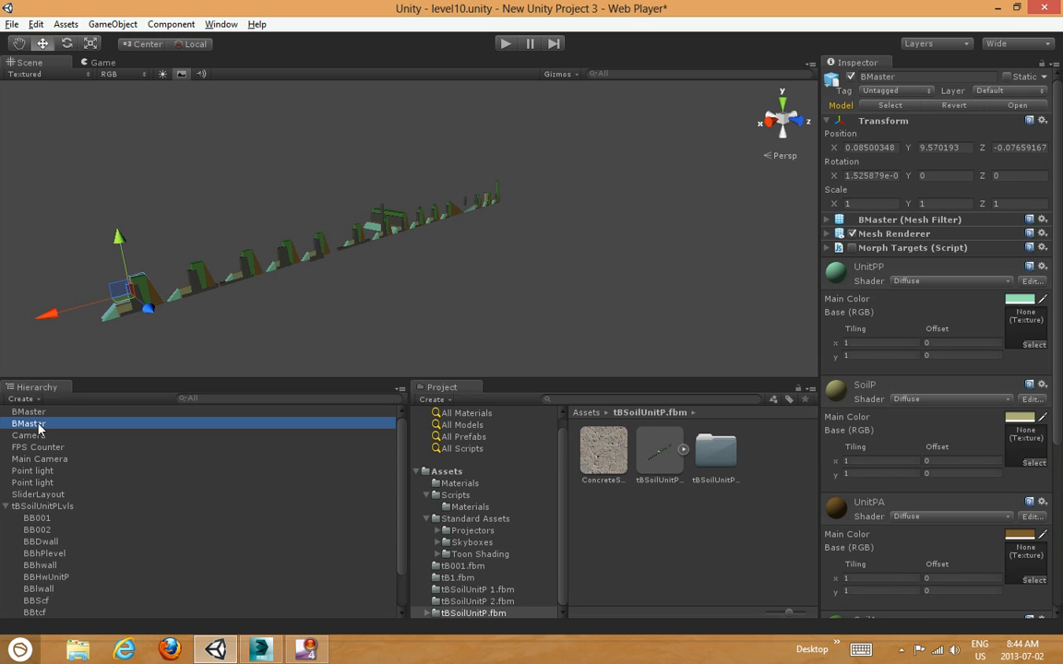
key(Delete)
click(73, 416)
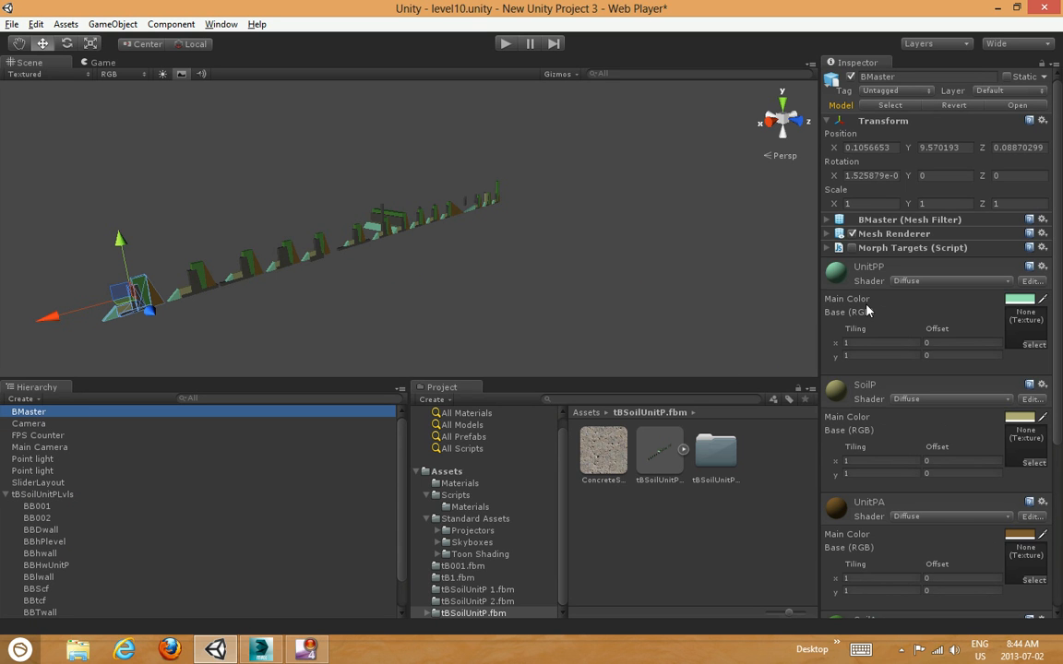
Examine the meshes assigned to Elements 8 and 9 of BMaster's Morph Targets and browse the meshes available for Element 9
click(828, 249)
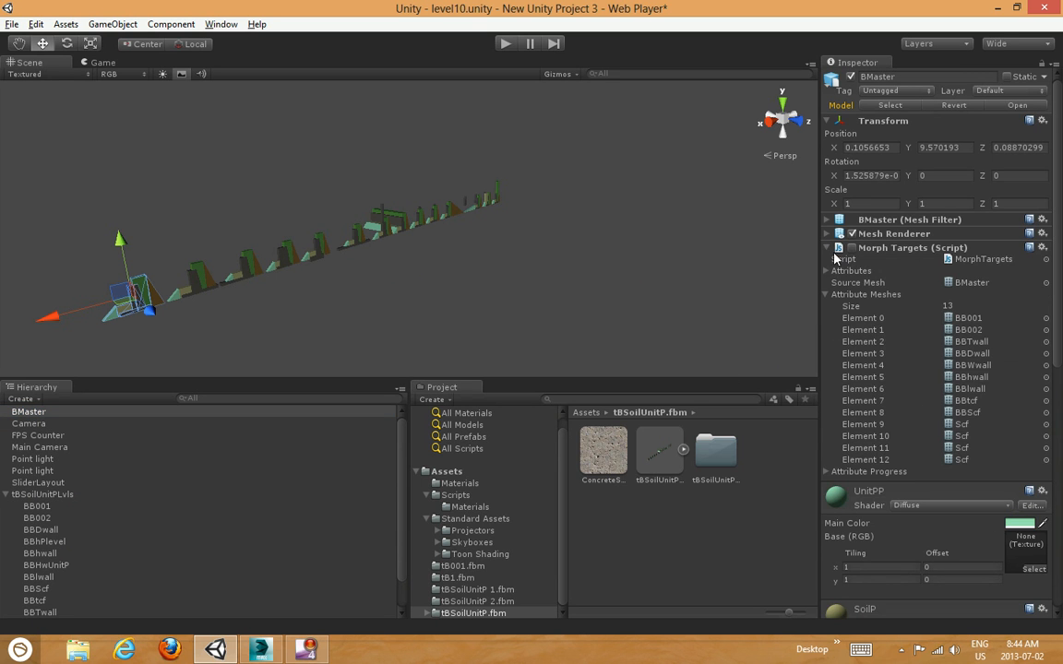
click(967, 414)
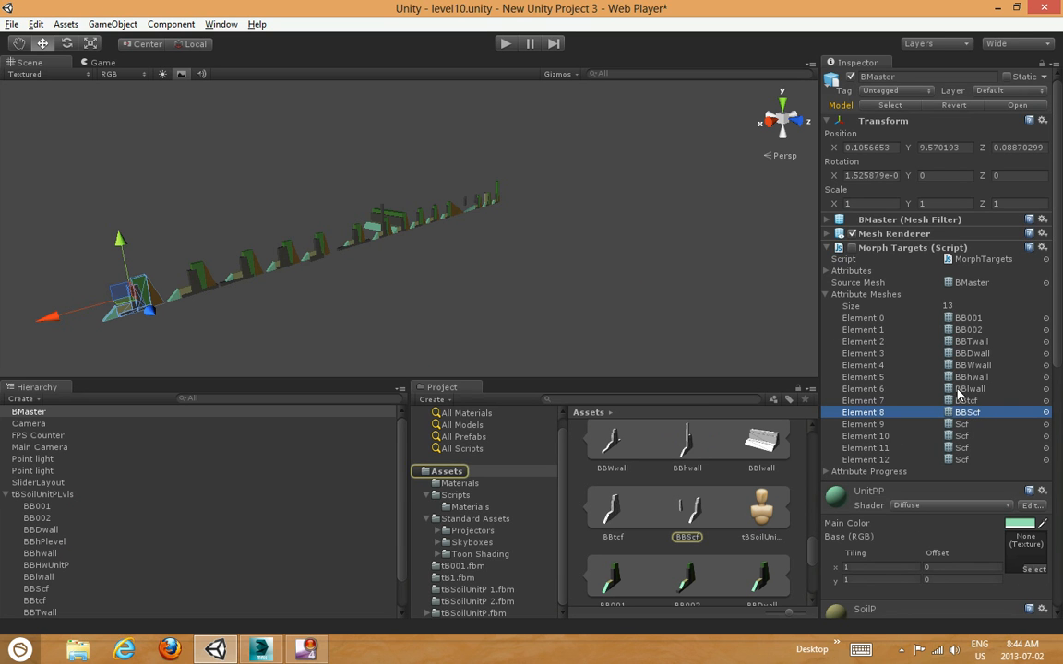
click(960, 426)
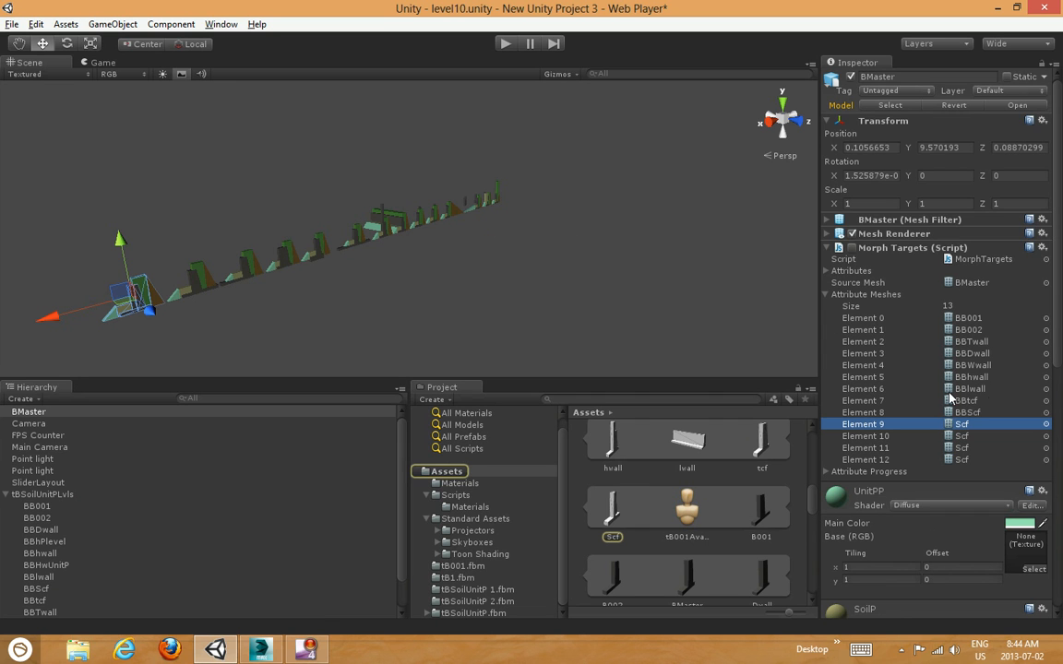
click(1047, 423)
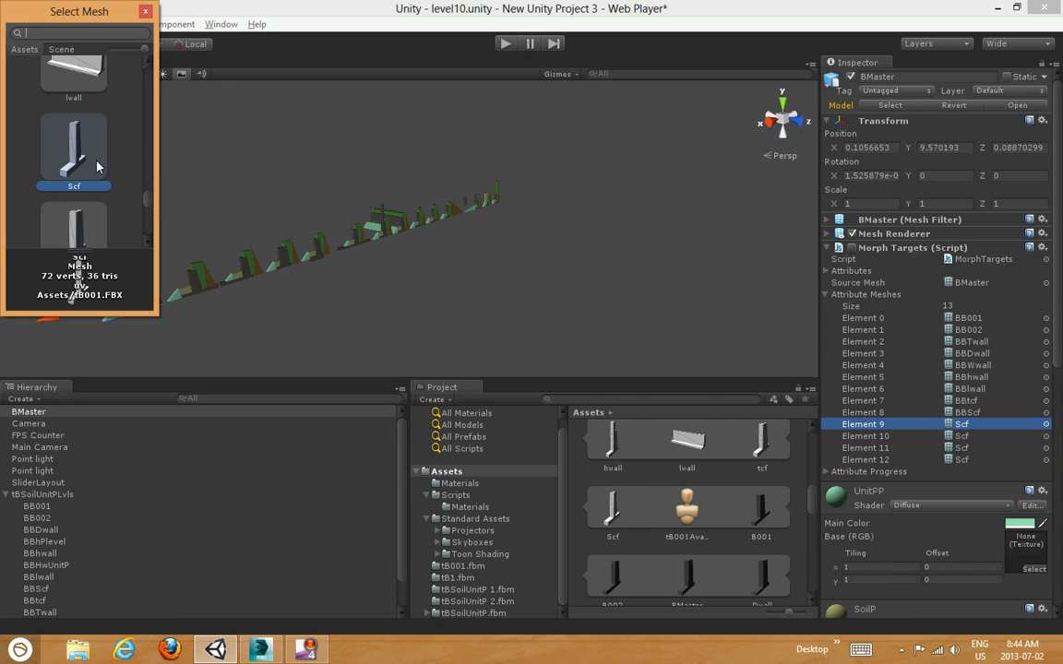
drag(145, 188, 142, 151)
scroll(129, 83, up, 5)
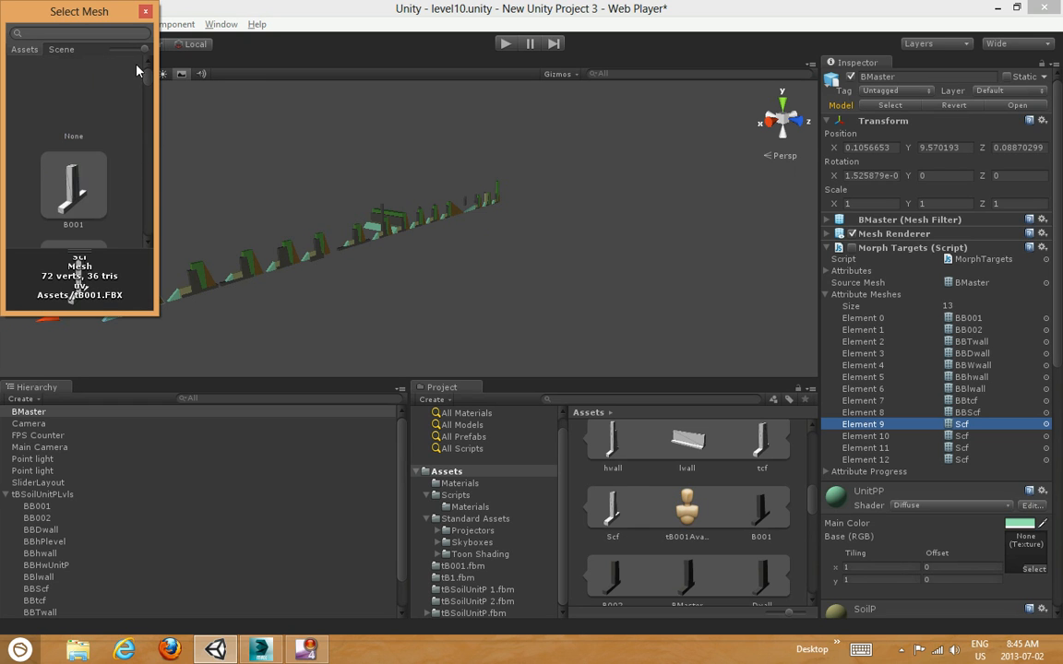
scroll(134, 92, down, 2)
scroll(140, 113, down, 2)
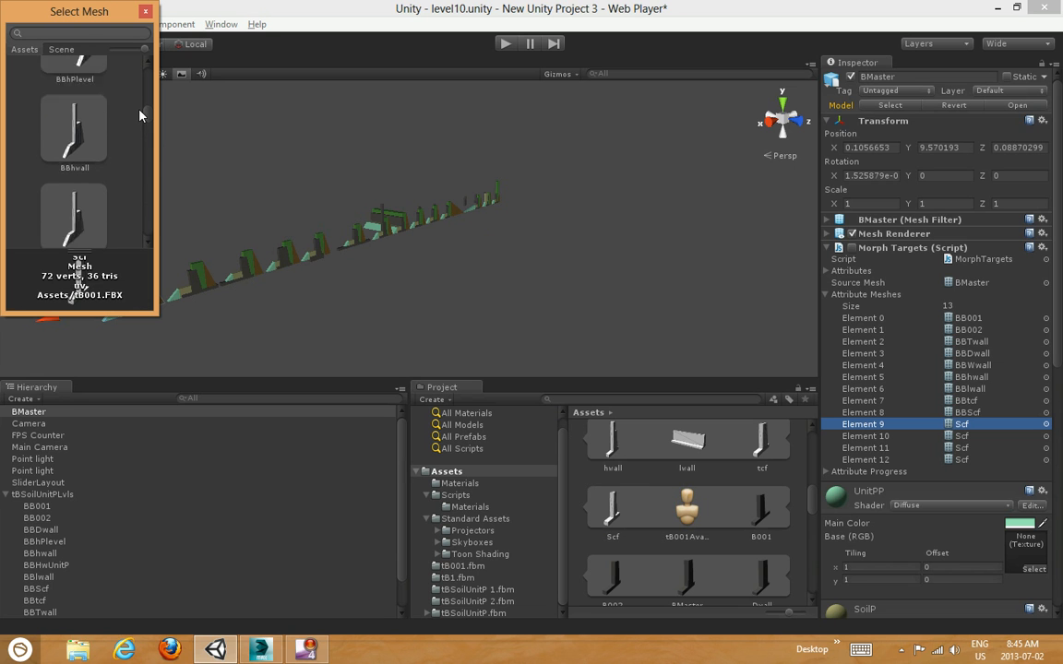
Switch to 3ds Max, check the name of the wall model with the wide sloped soil wedge, and return to Unity
click(260, 649)
middle_drag(590, 330, 384, 292)
scroll(467, 290, up, 2)
scroll(397, 291, up, 4)
middle_drag(519, 283, 259, 176)
click(218, 277)
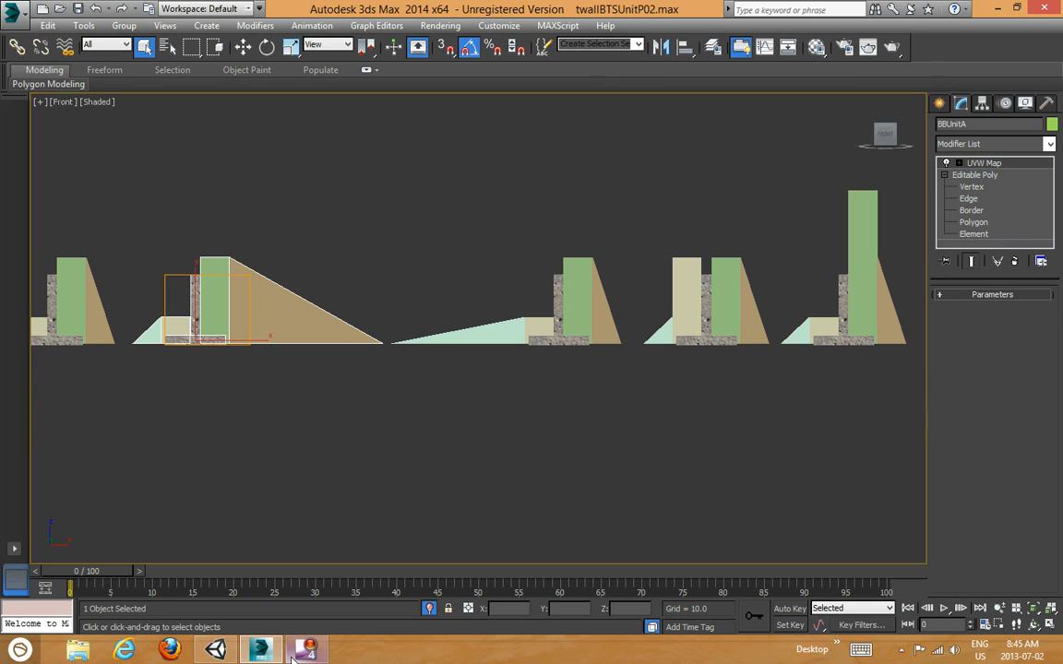
click(208, 653)
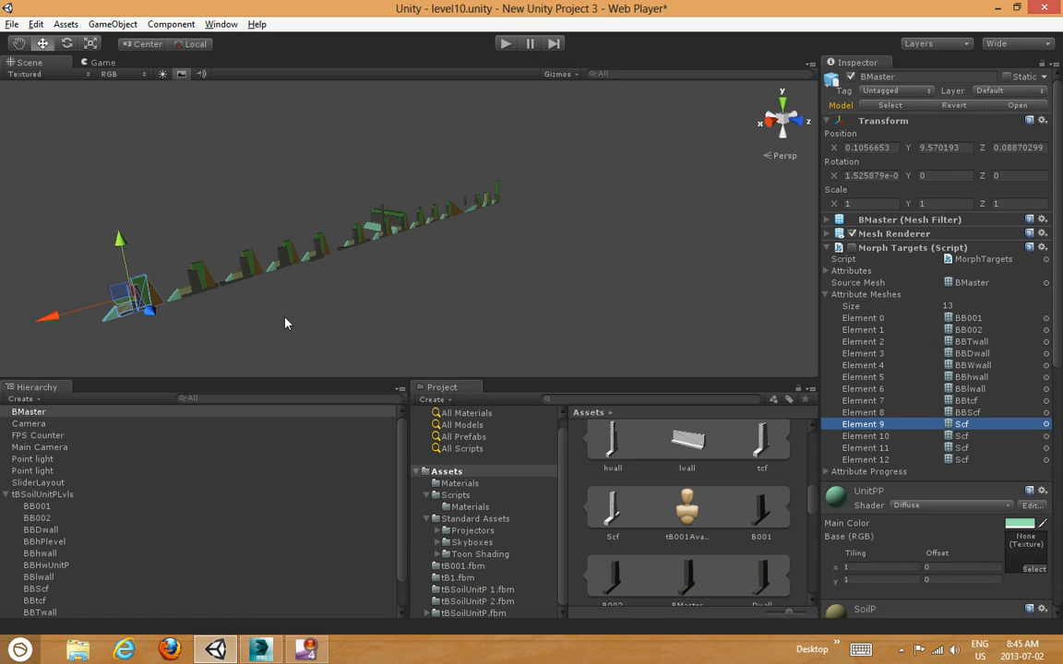
Search the meshes for "Unit" and assign BBUnitA to Element 9 of the attribute meshes
click(1047, 425)
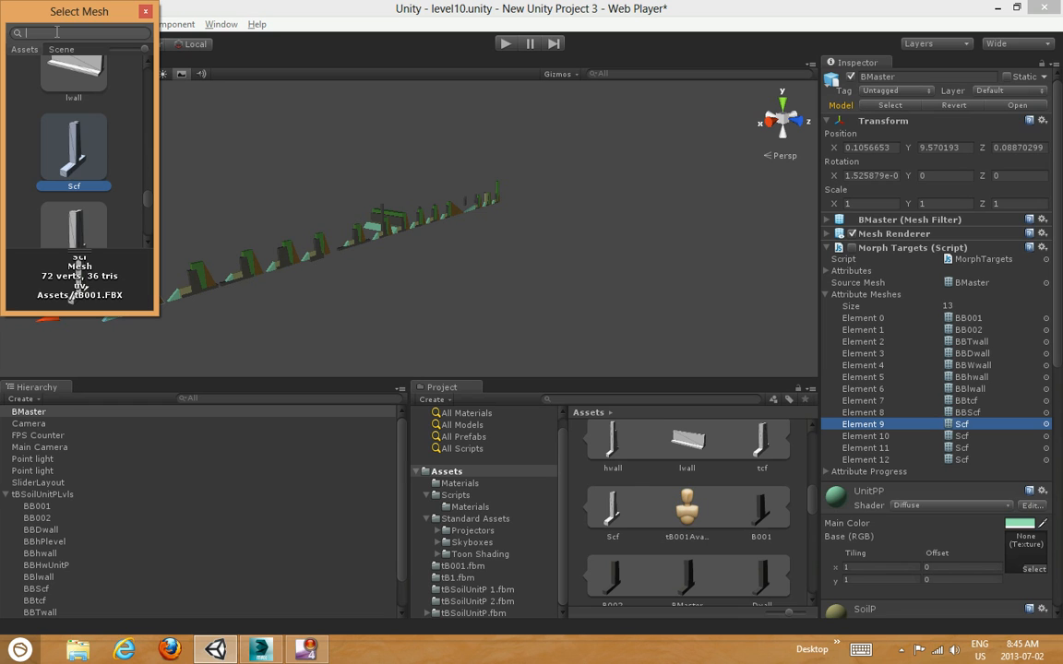
text(Unit)
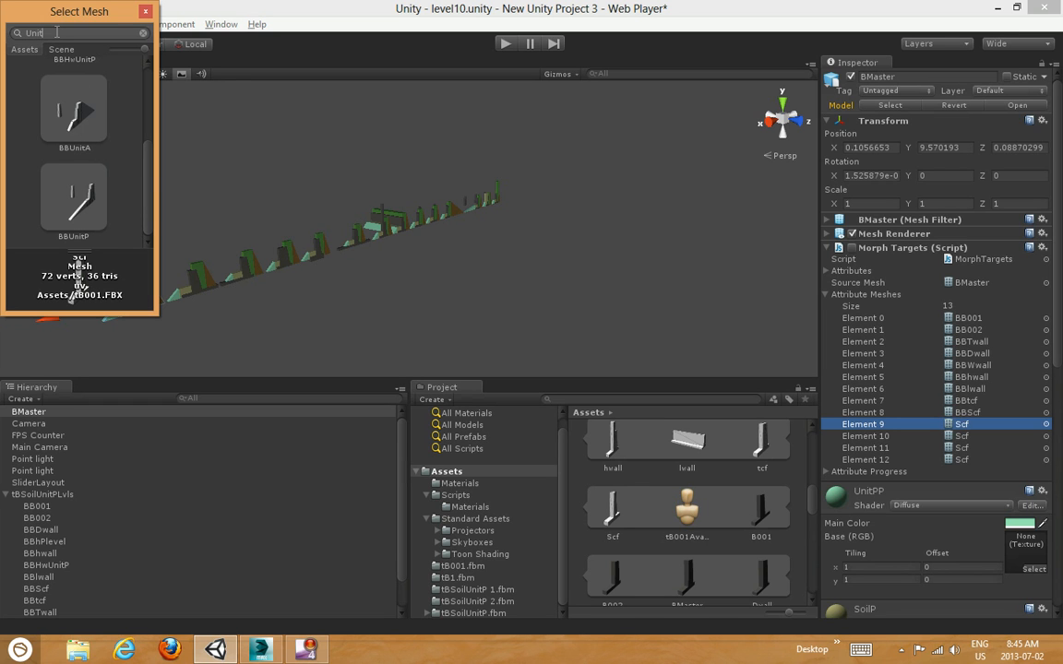
click(53, 121)
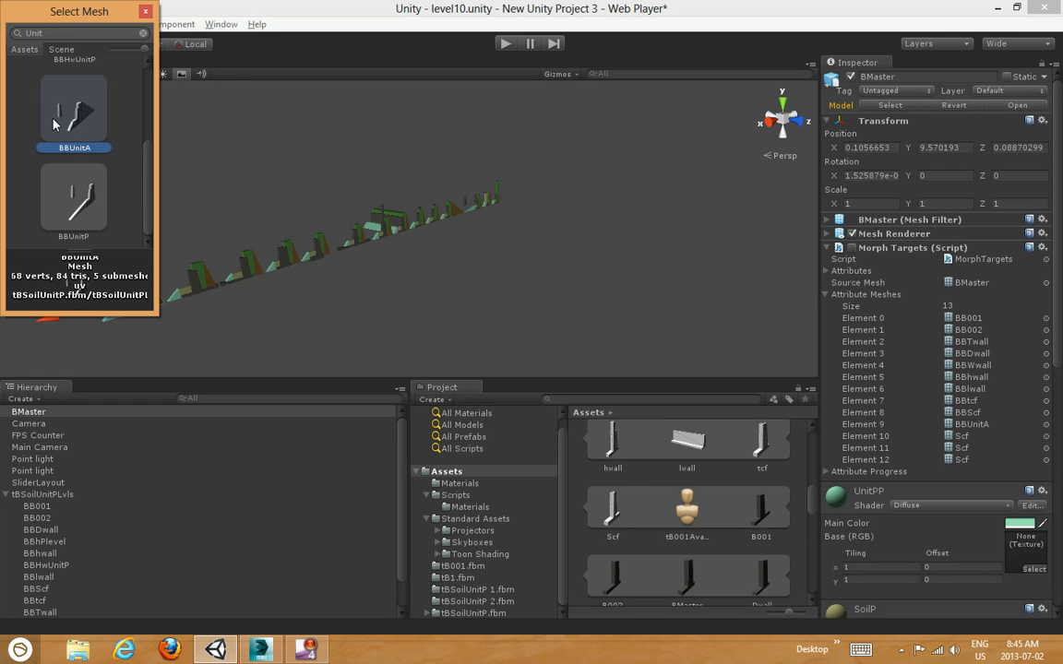
click(54, 120)
Search the meshes for "Unit" and assign BBUnitP to Element 10 of the attribute meshes
click(1046, 435)
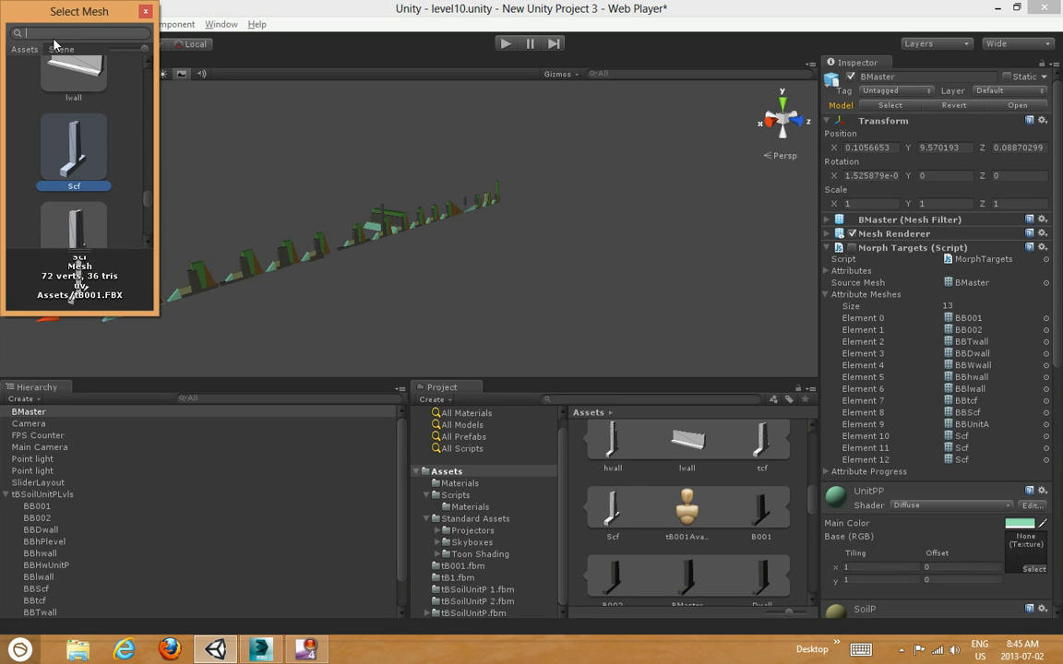
text(Unit)
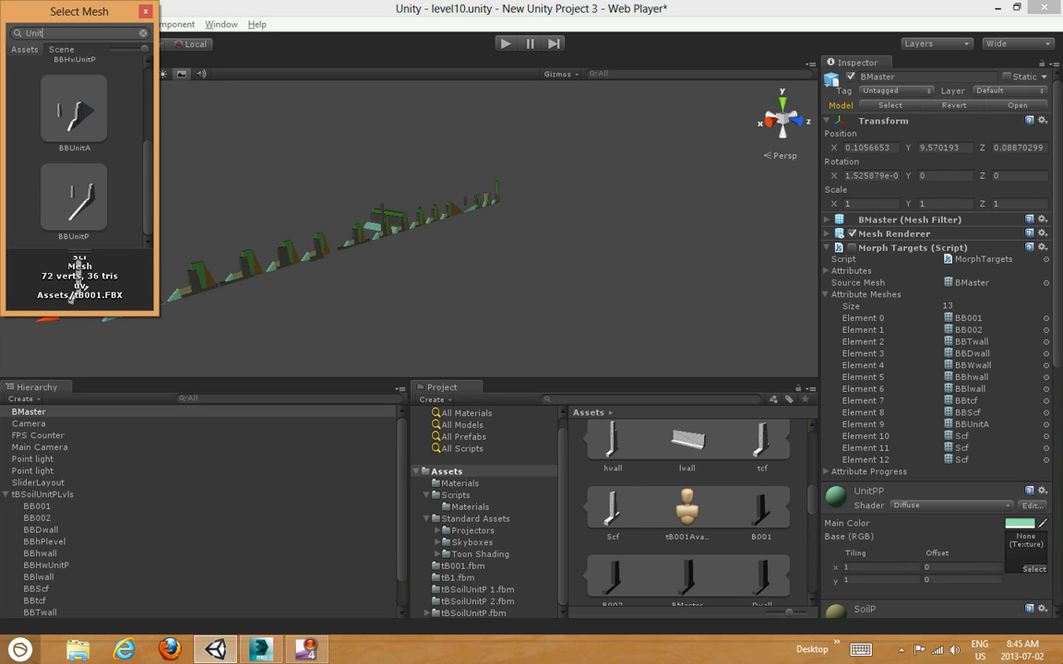
click(60, 211)
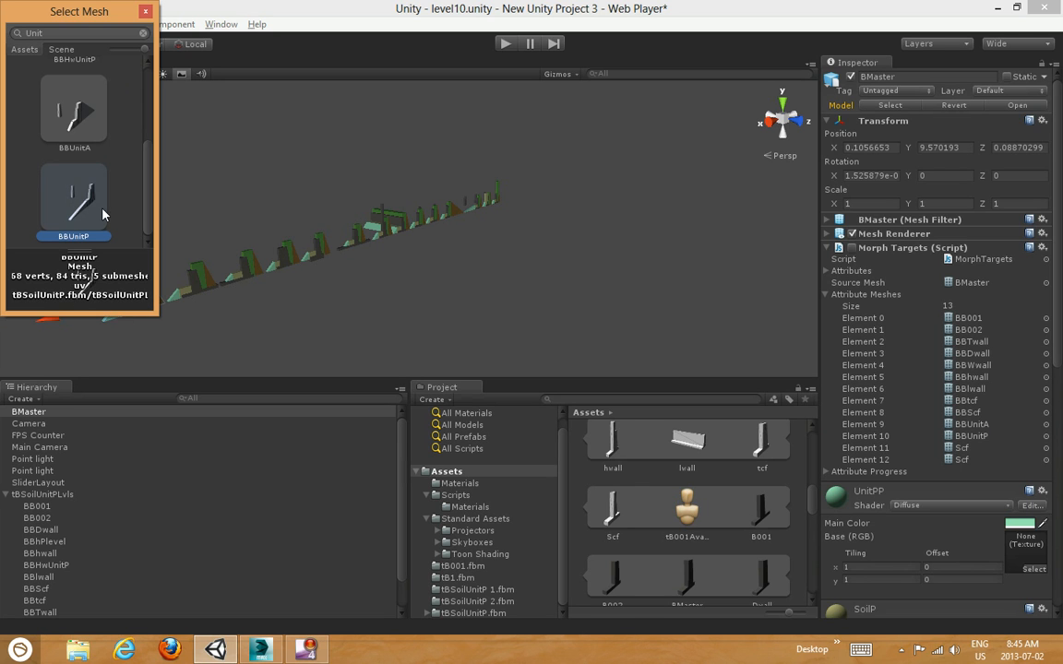
double_click(64, 205)
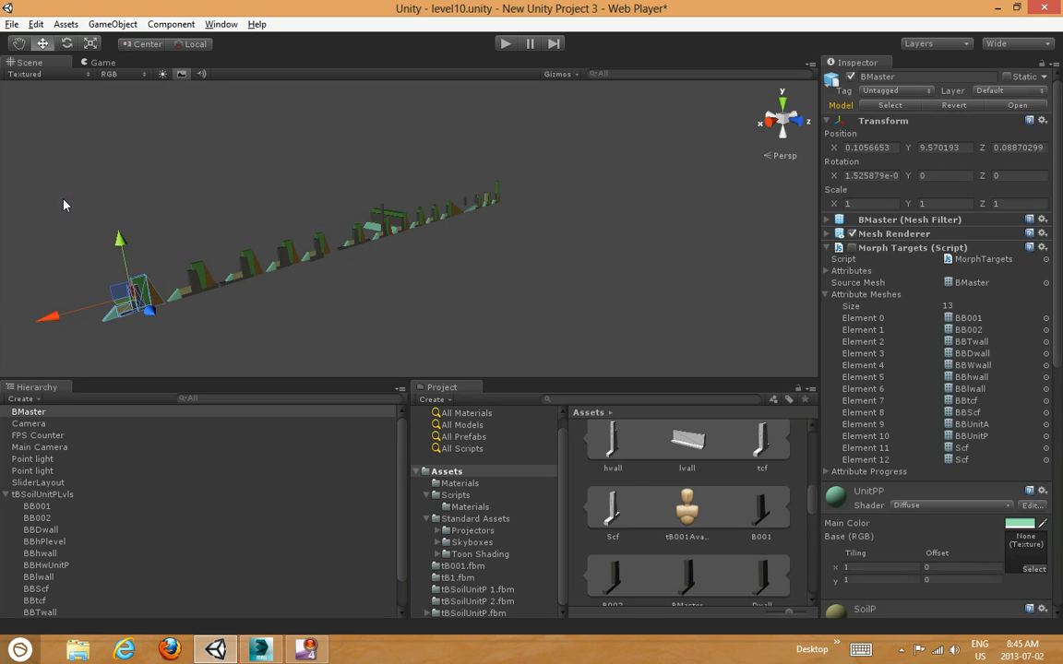
Switch to 3ds Max, check the names of the last two wall models in the row, and return to Unity
key(alt+Tab)
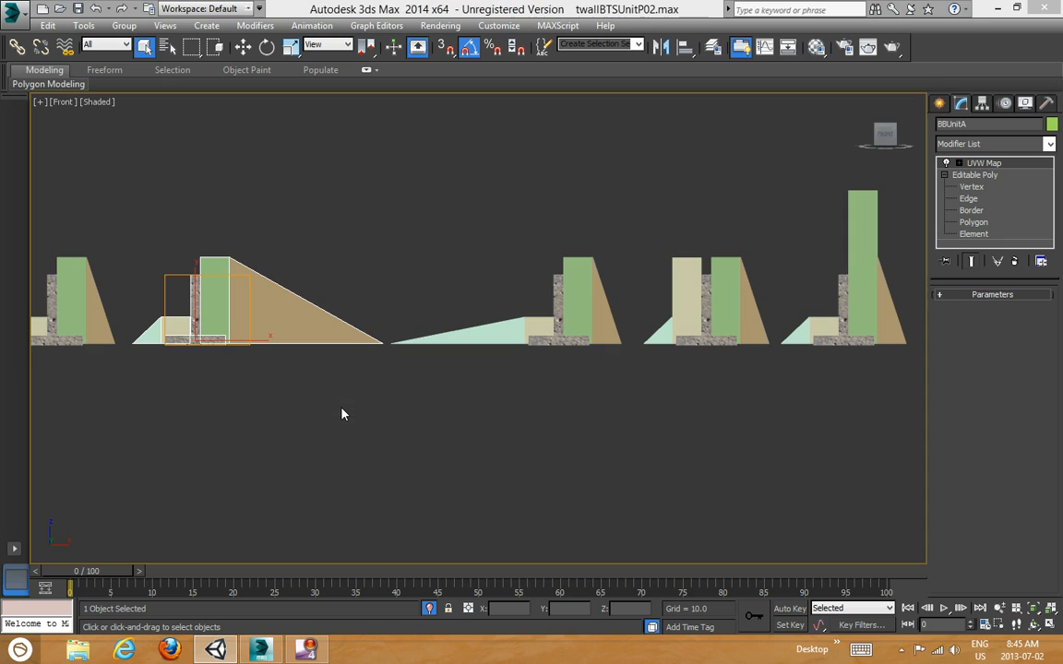
middle_drag(702, 306, 496, 291)
click(522, 298)
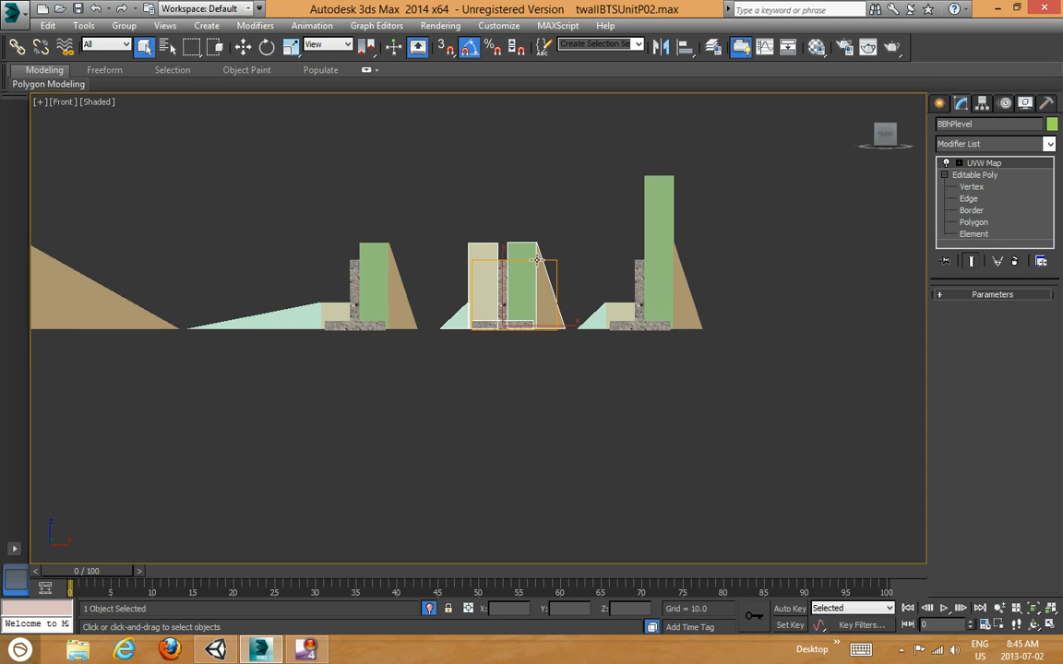
click(683, 261)
click(670, 263)
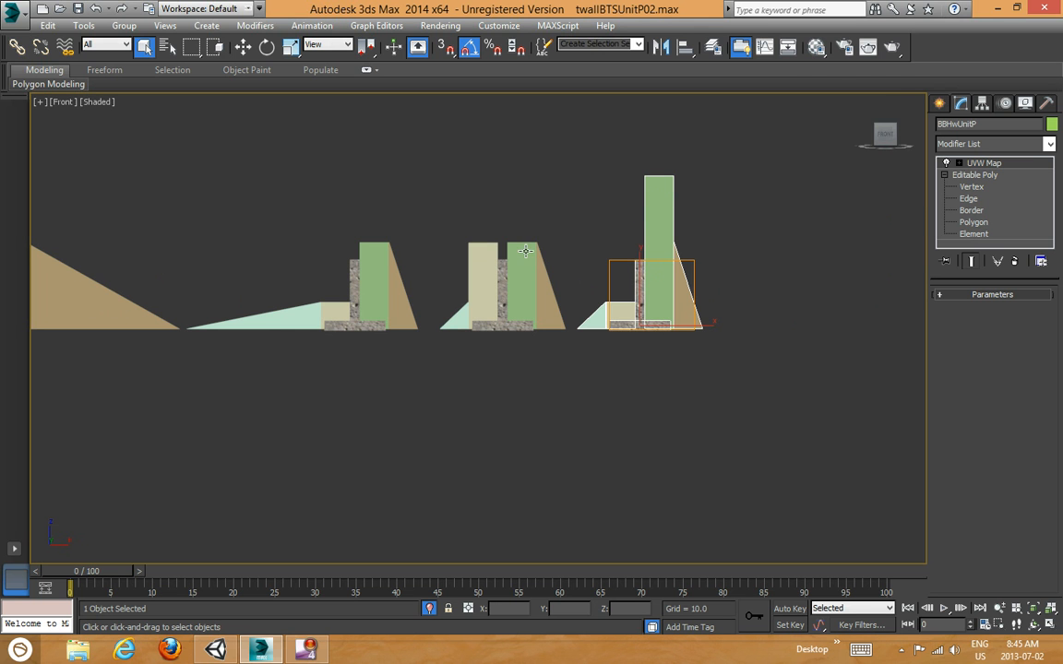
key(alt+Tab)
key(alt+Tab)
key(alt+Tab)
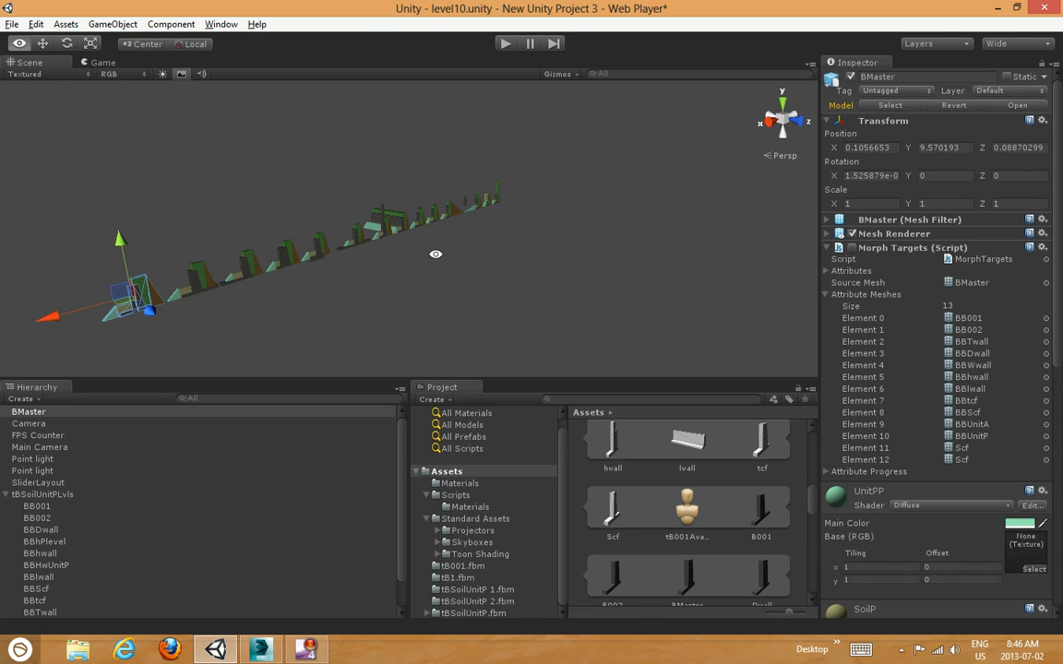
Search the meshes for "hw" and assign BBHwUnitP to Element 11 of the attribute meshes
click(1046, 449)
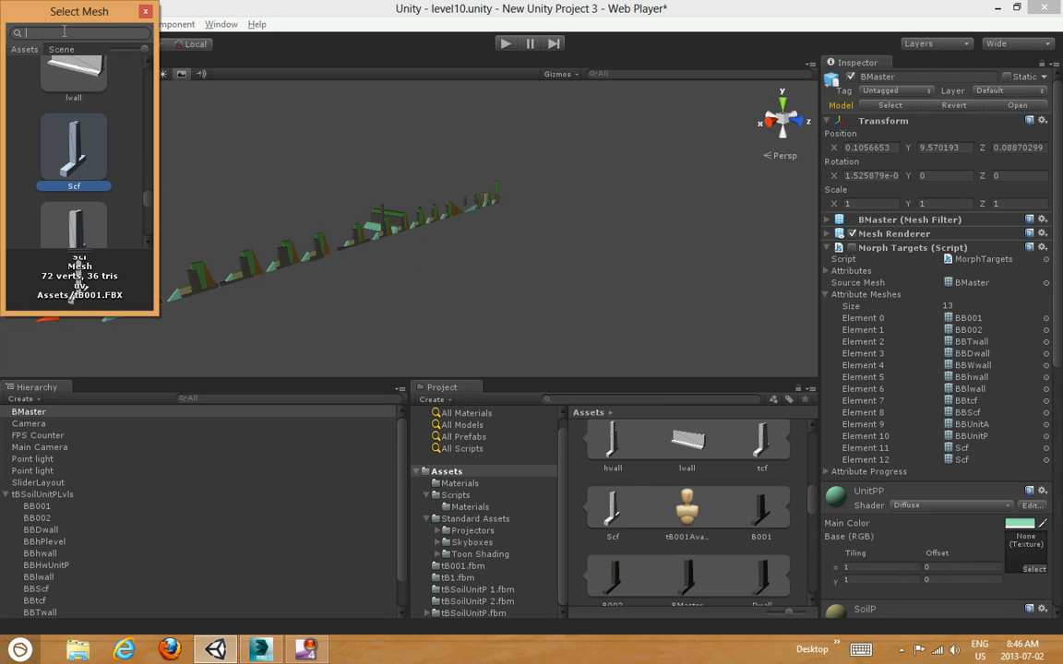
text(h)
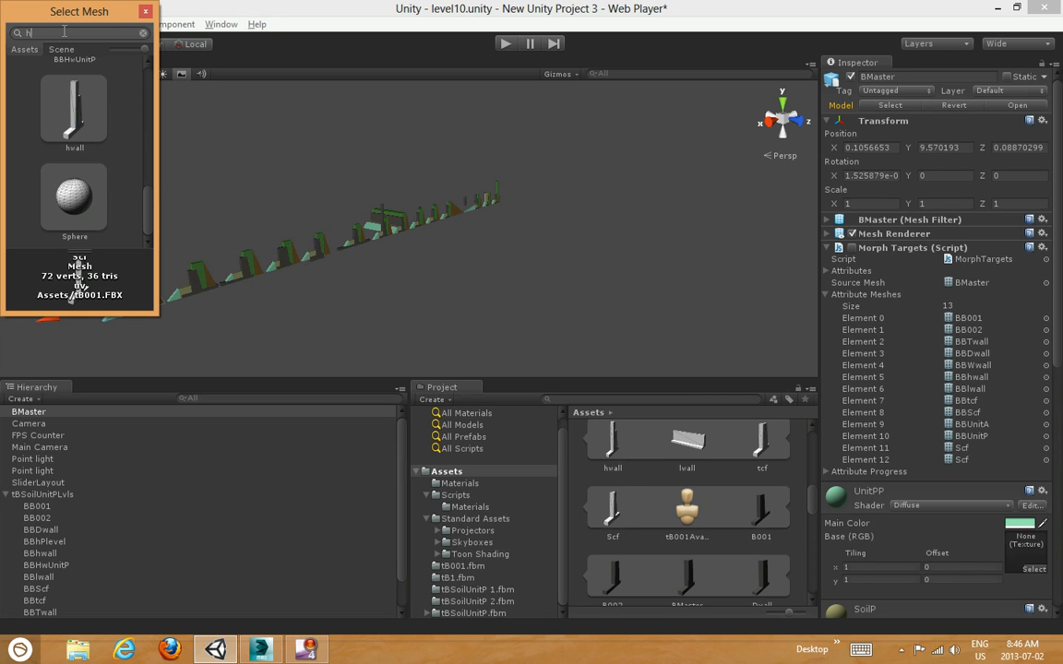
text(w)
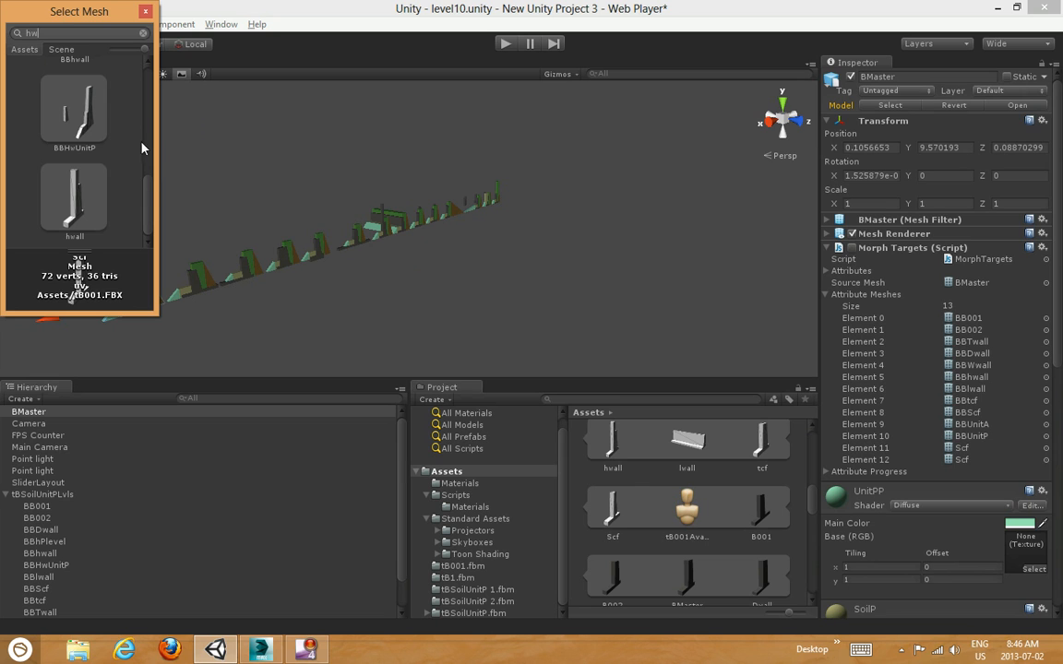
scroll(152, 188, up, 1)
scroll(153, 189, up, 3)
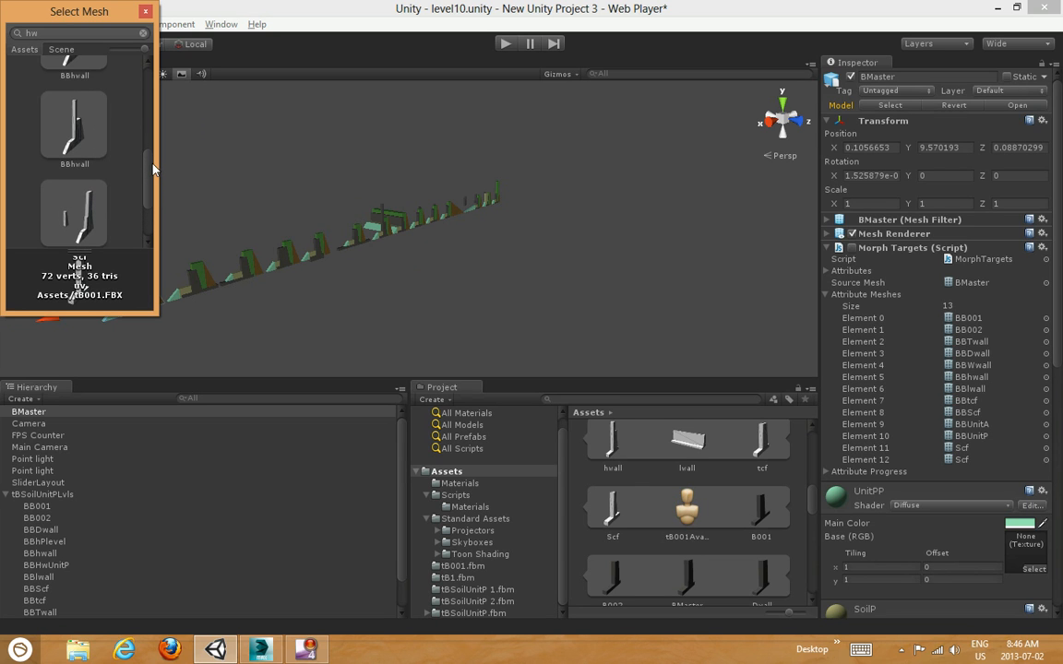
double_click(83, 210)
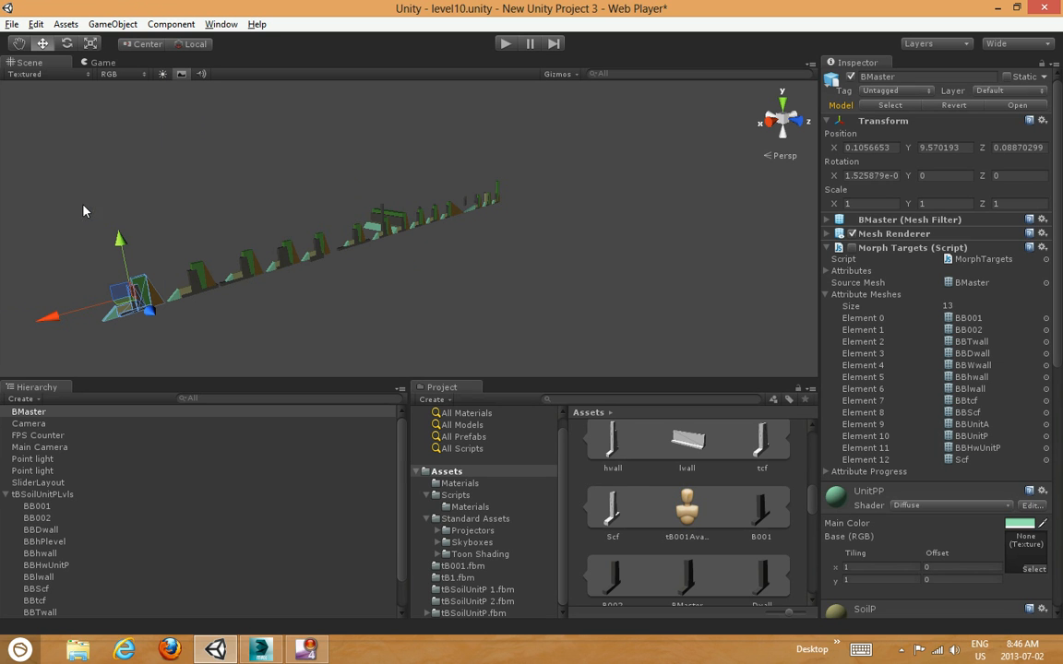
Switch to 3ds Max, recheck the name of the wall model with soil blocks of equal height on both sides, and return to Unity
click(260, 650)
click(503, 316)
key(alt+Tab)
click(231, 654)
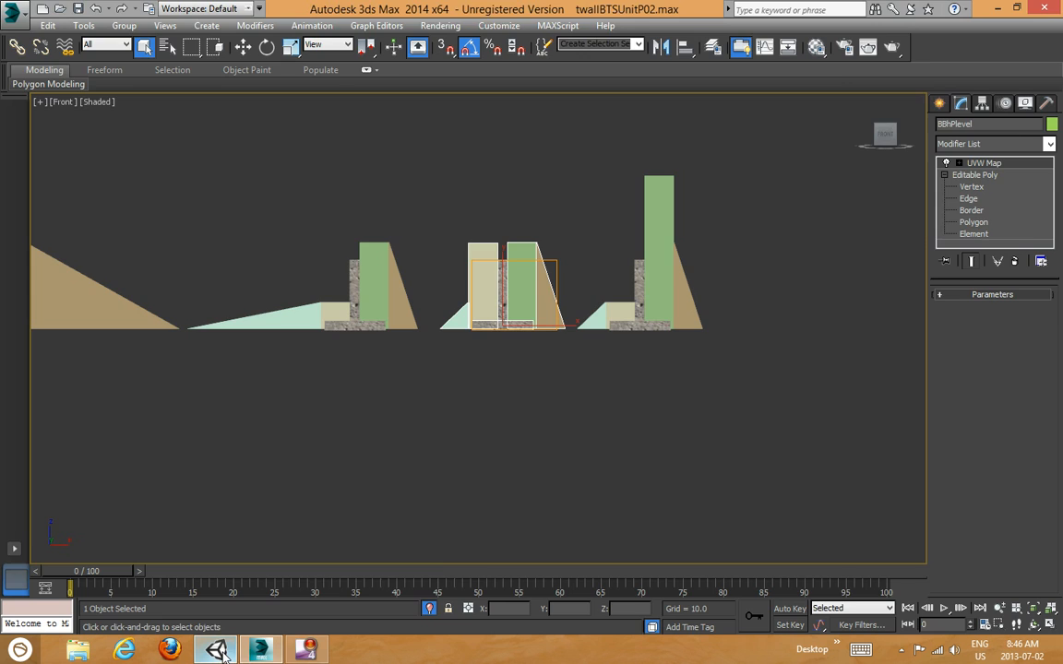
click(219, 651)
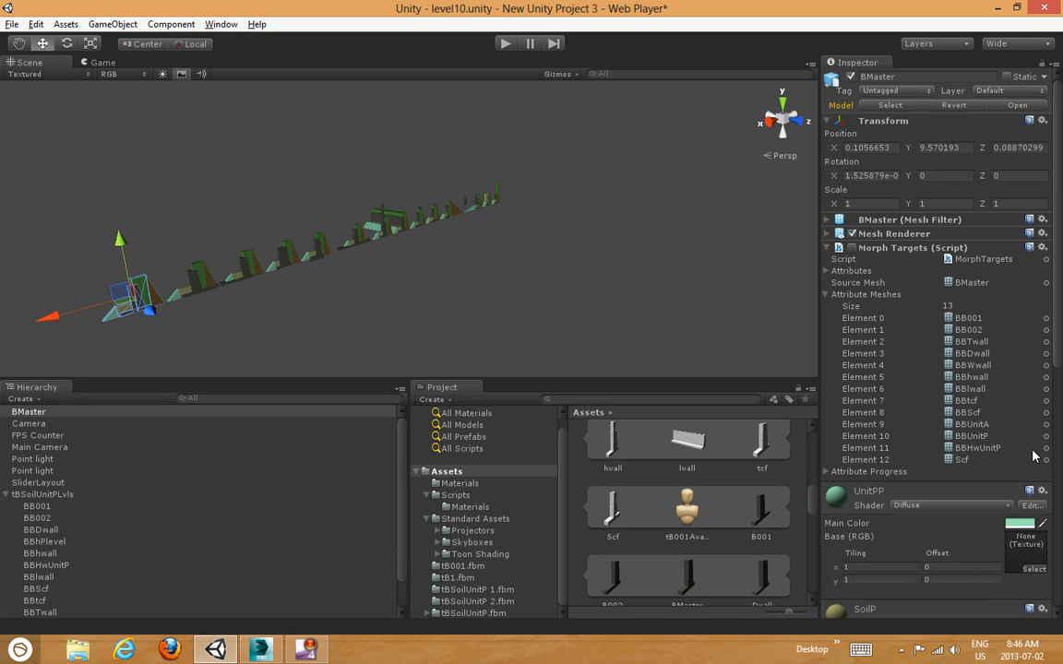
Search the meshes for "Hp" and assign BBhPlevel to Element 11 of the attribute meshes
click(1046, 448)
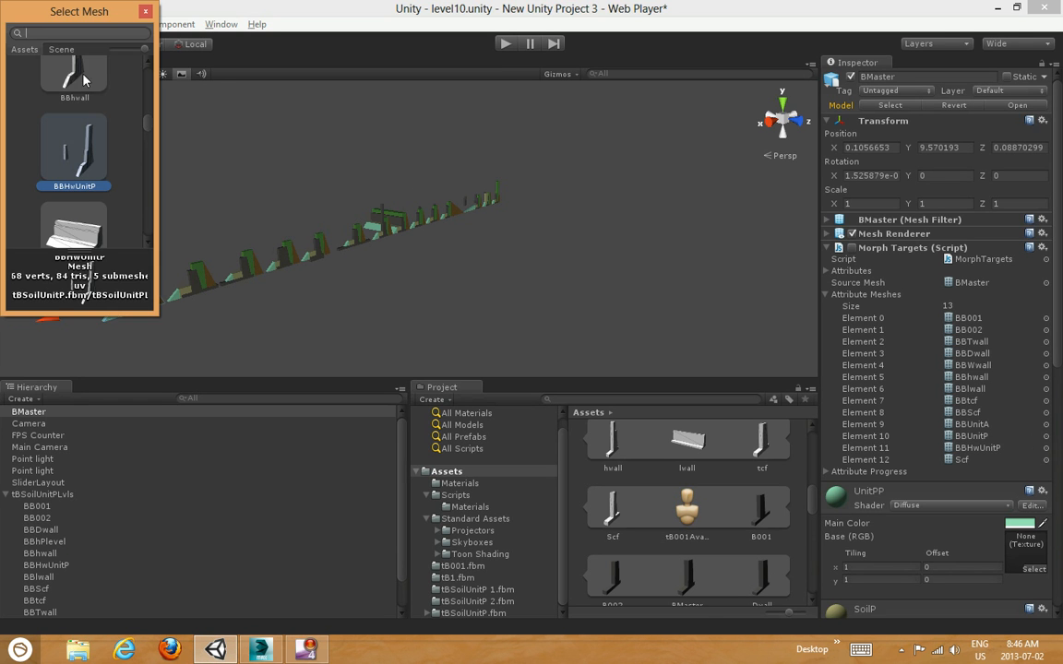
text(Hp)
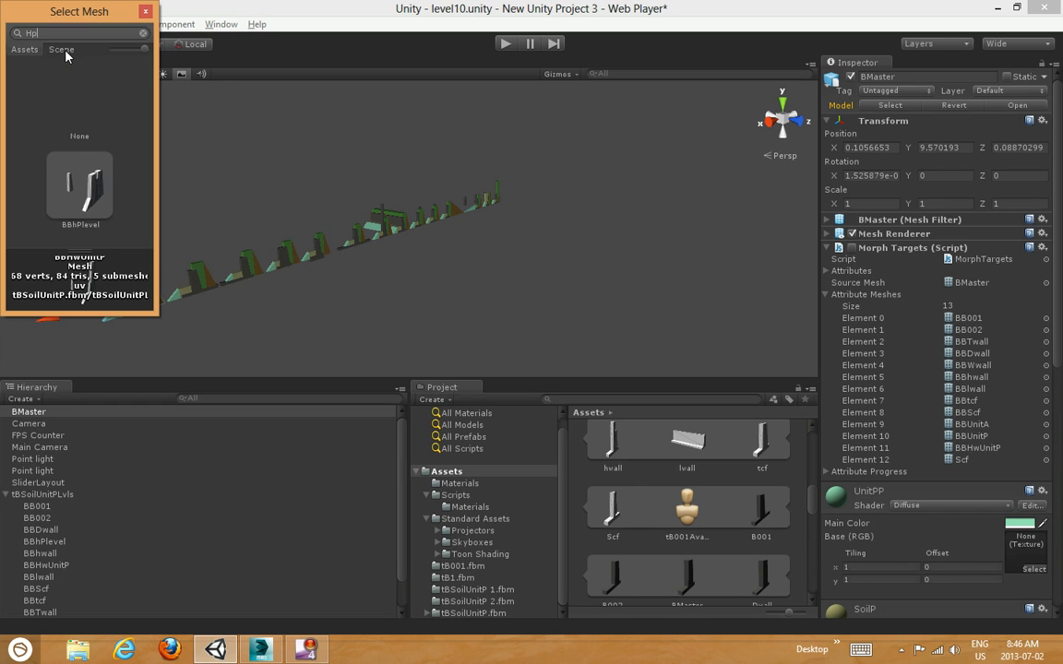
double_click(72, 164)
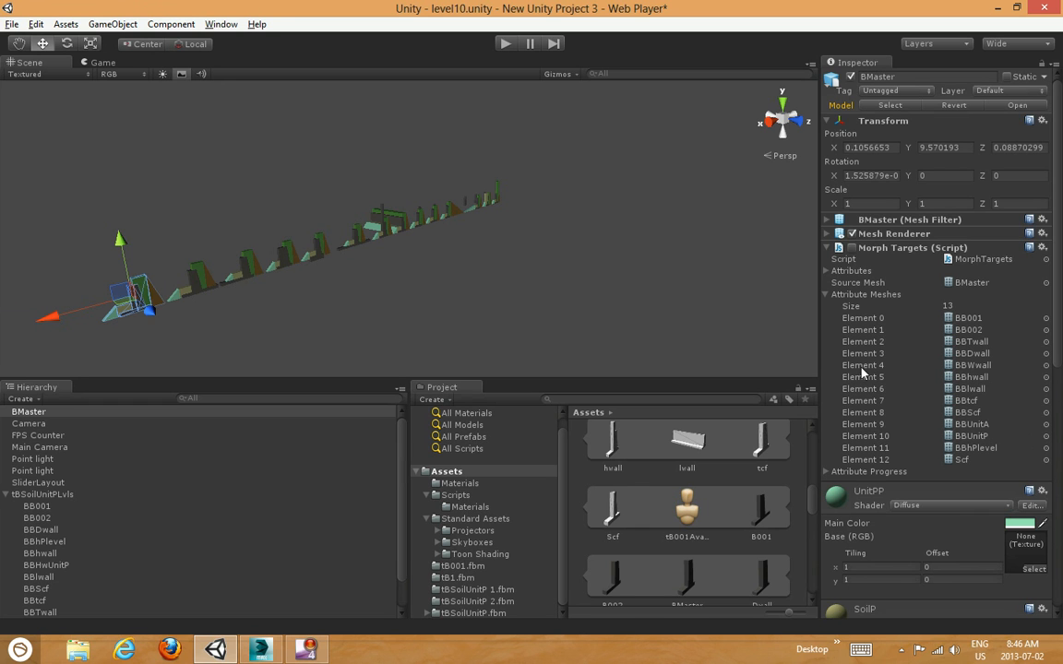
Search the meshes for "Hw" and assign BBHwUnitP to Element 12 of the attribute meshes
click(1046, 459)
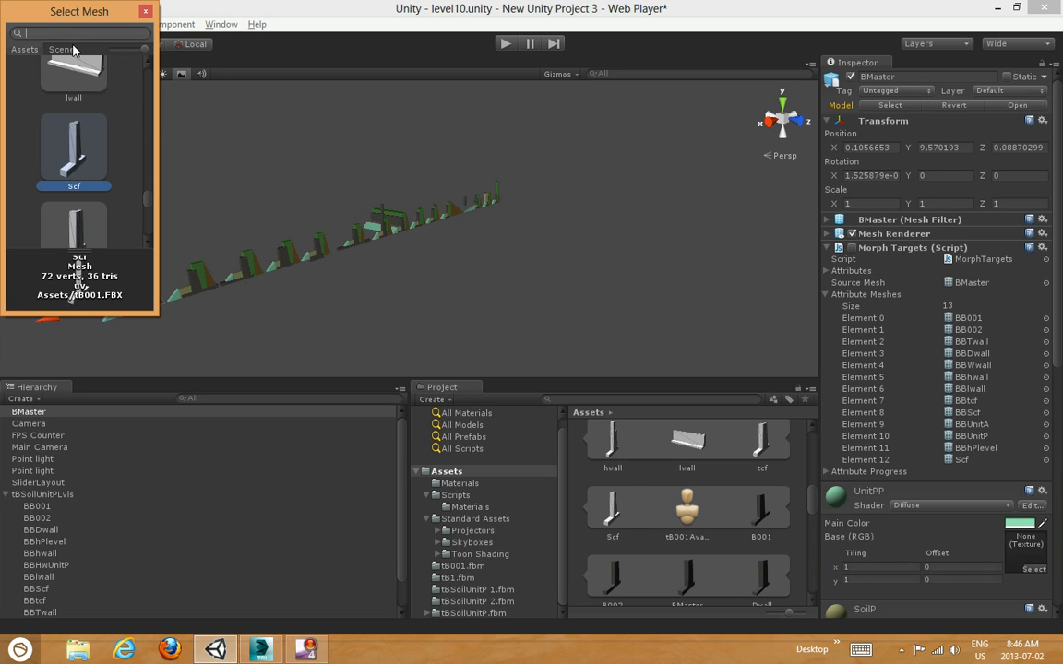
text(Hw)
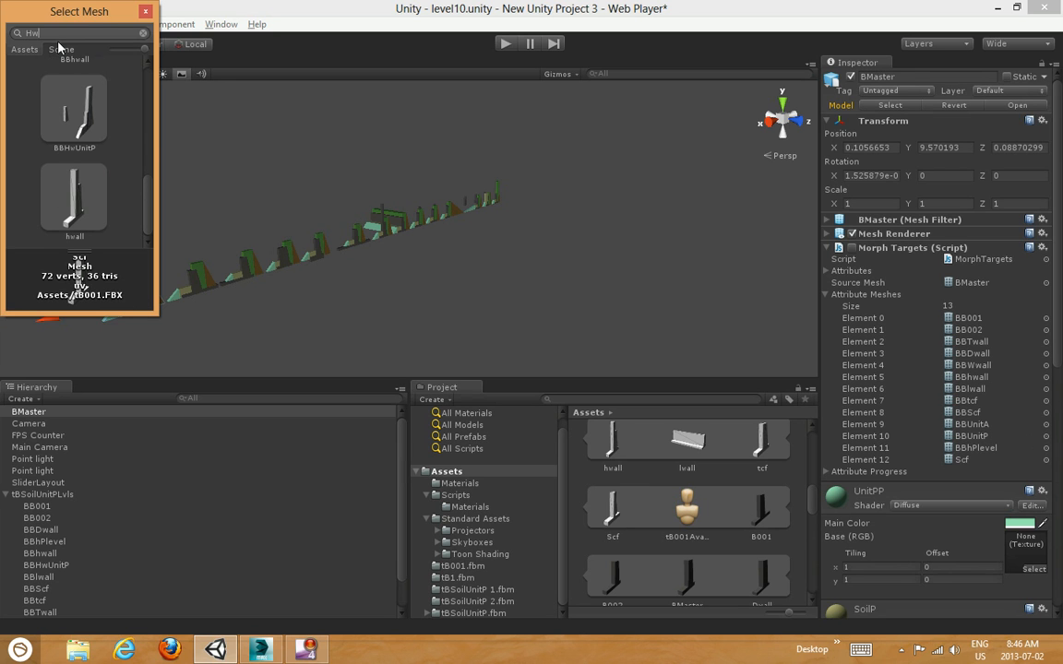
double_click(76, 93)
Delete the tBSoilUnitPLvls object with all its child meshes from the scene
middle_drag(238, 256, 316, 221)
middle_drag(432, 205, 381, 228)
alt+drag(382, 229, 337, 213)
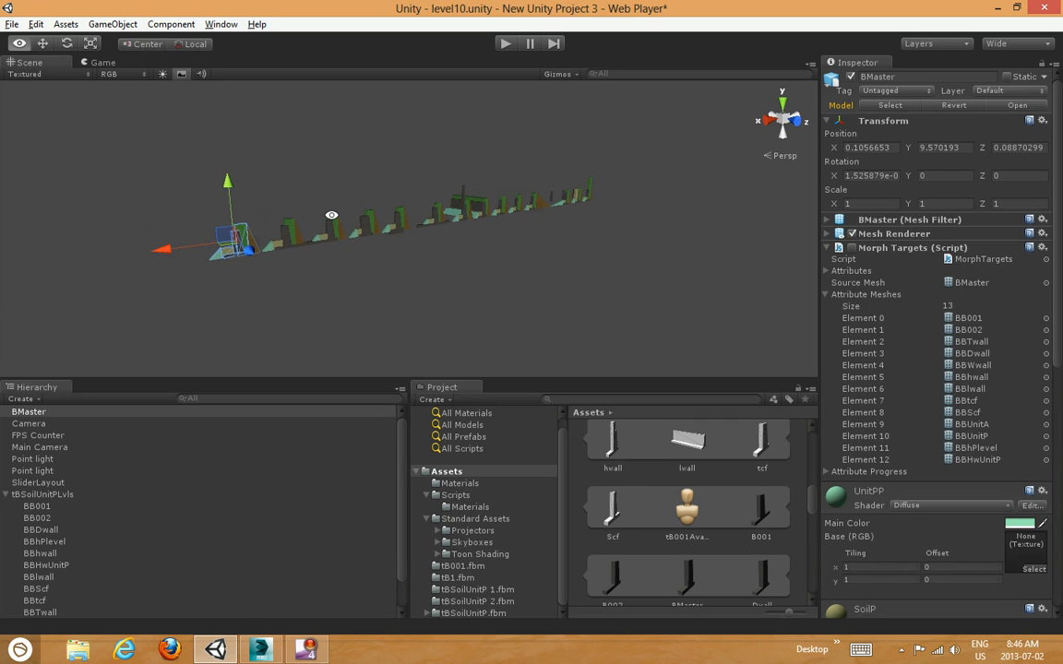
middle_drag(346, 201, 390, 194)
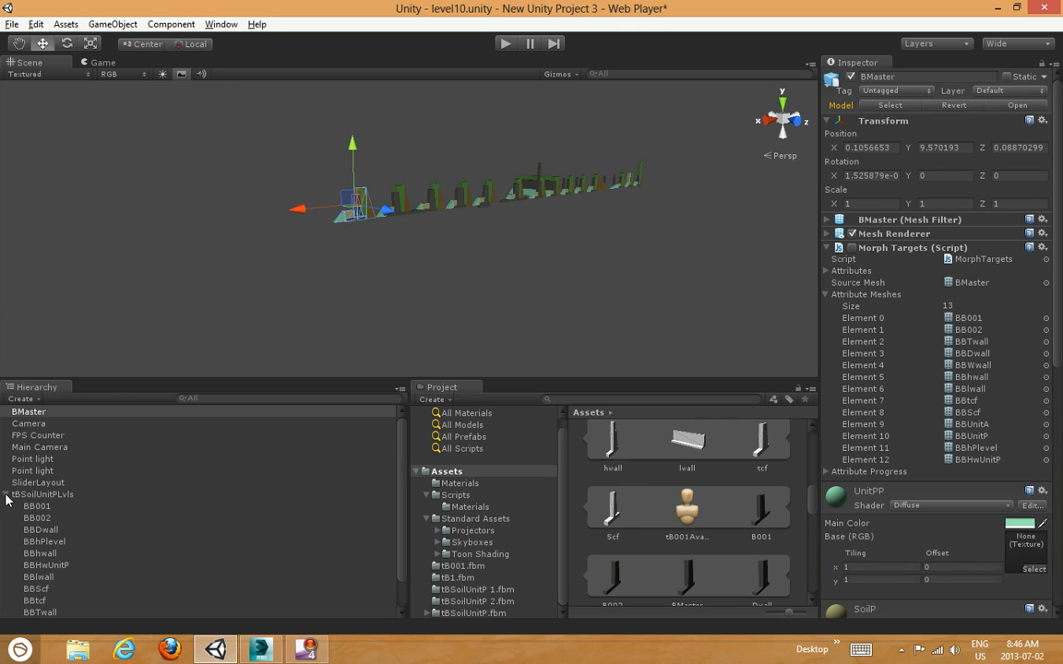
click(6, 494)
click(37, 495)
key(Delete)
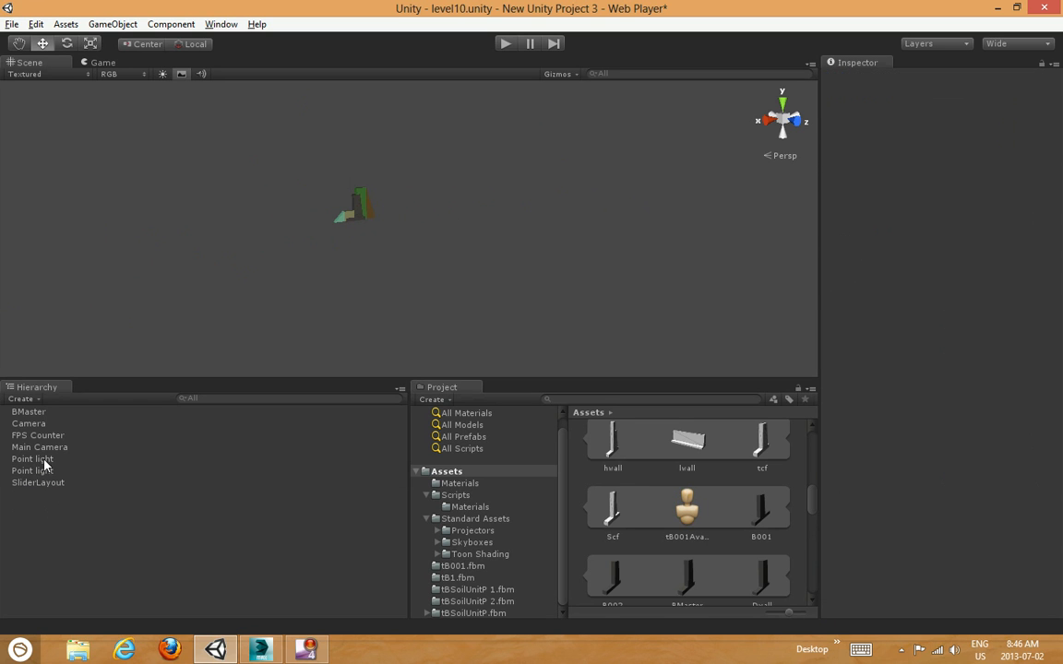
Collapse BMaster's Morph Targets settings and attach the RotateThrow script from the Scripts folder to BMaster
click(33, 412)
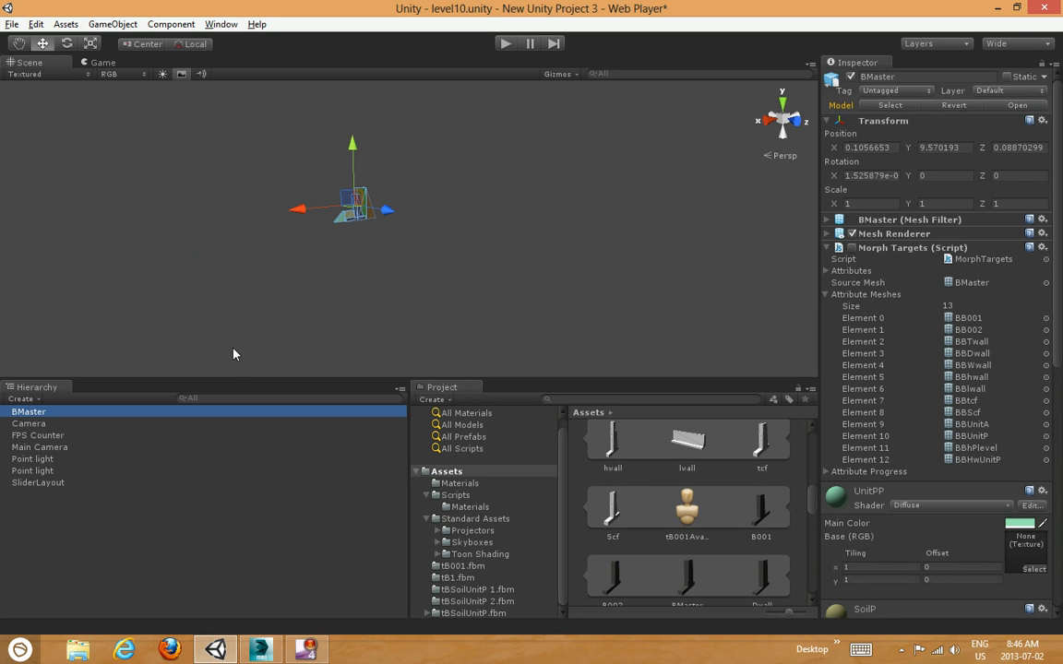
click(827, 247)
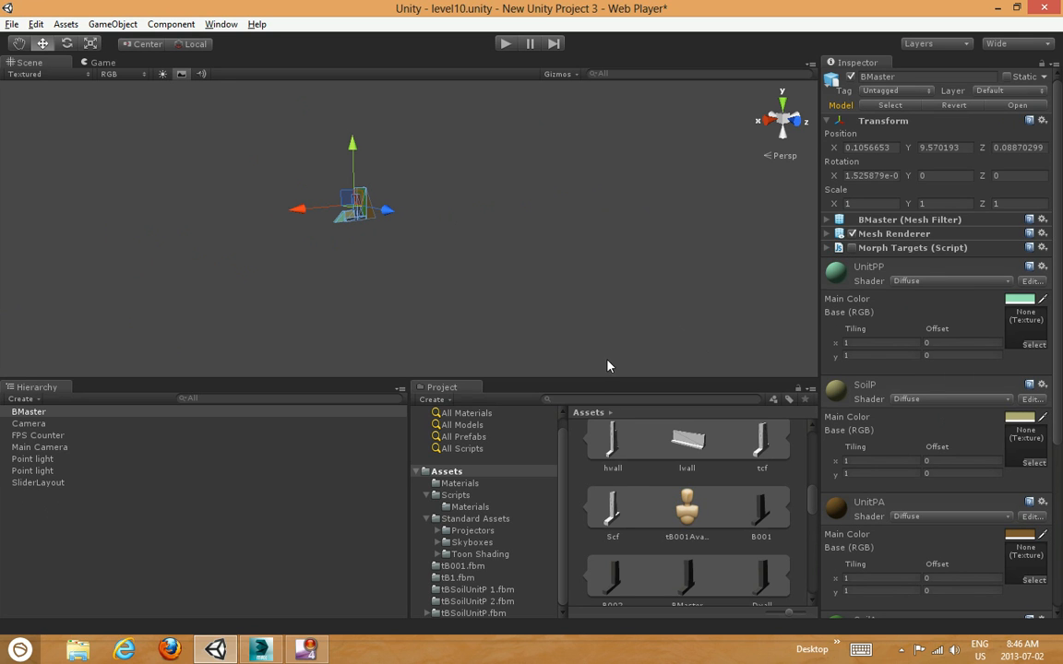
click(455, 495)
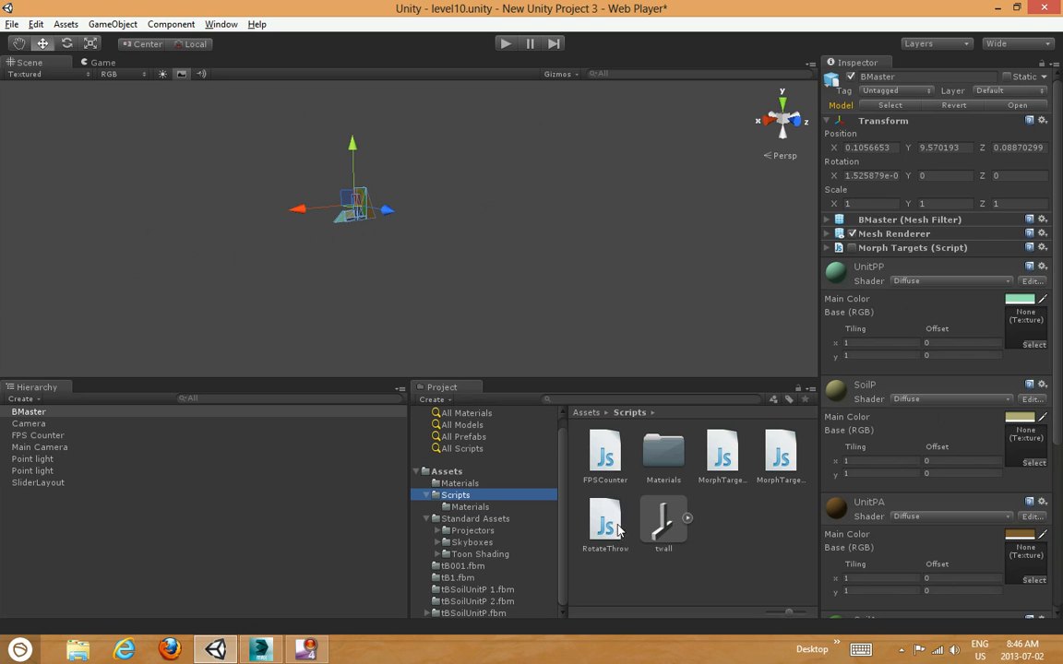
click(20, 413)
drag(20, 418, 18, 410)
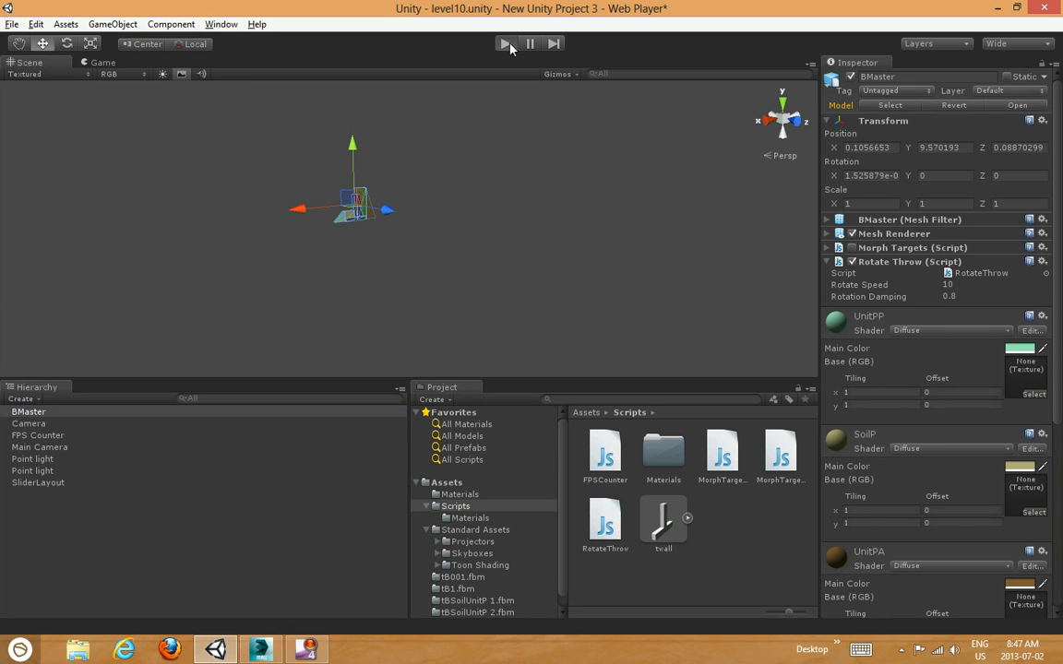
Test-run the scene, stop it, and locate the Main Camera in relation to the wall model
click(506, 44)
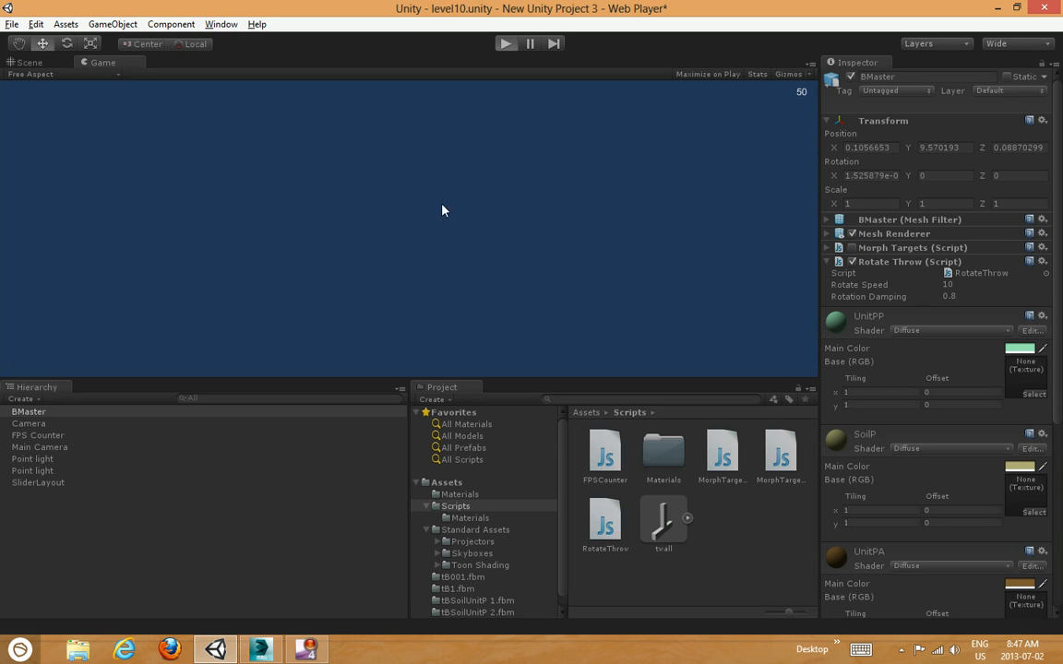
click(505, 43)
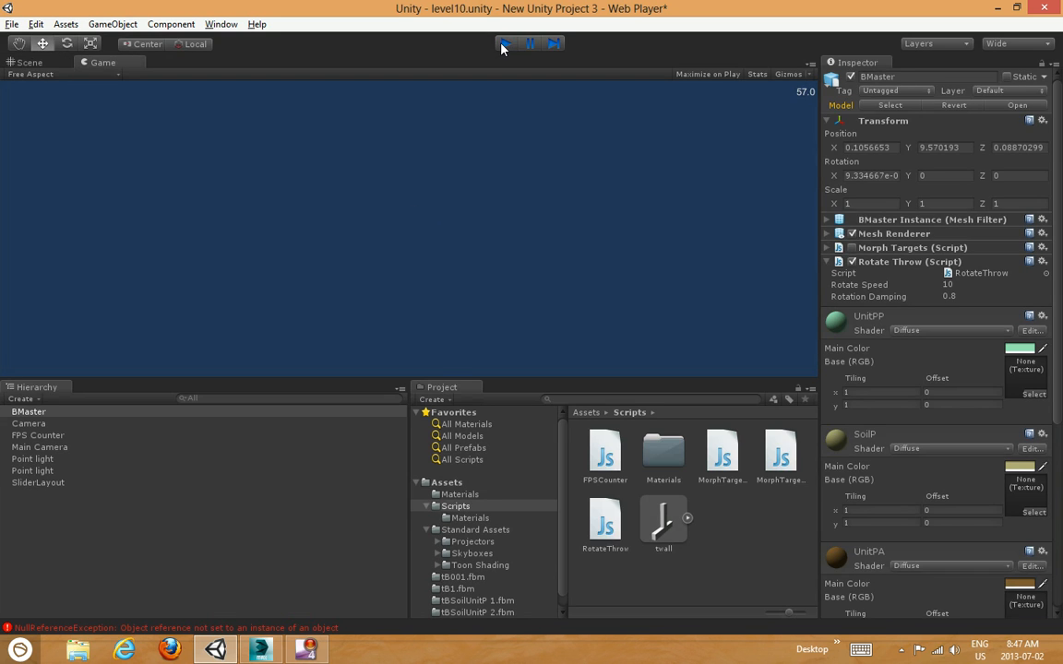
click(39, 448)
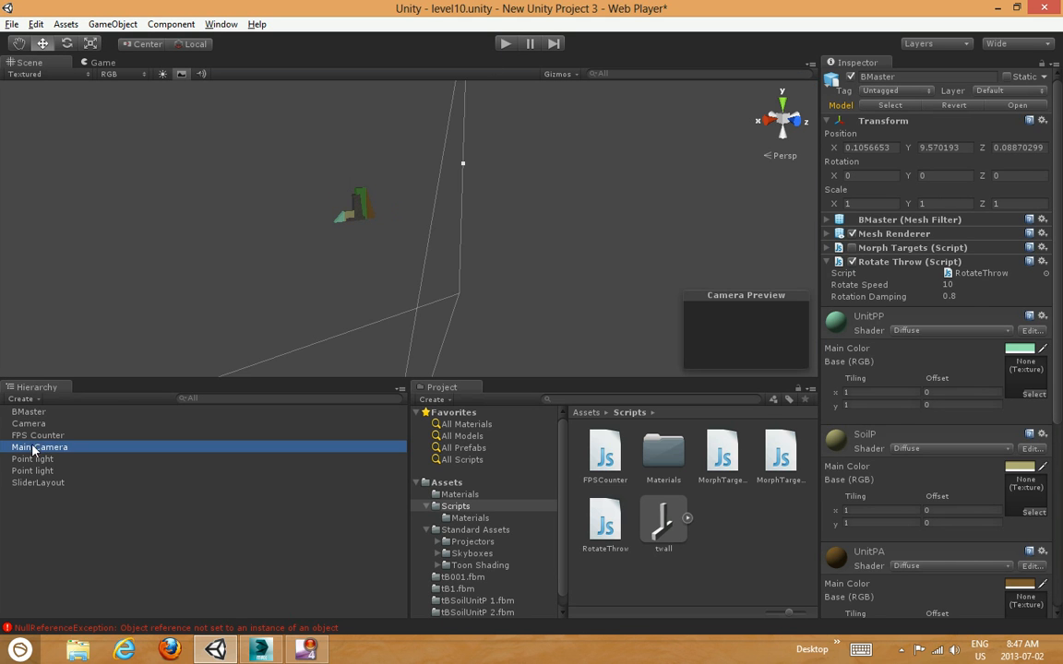
key(f)
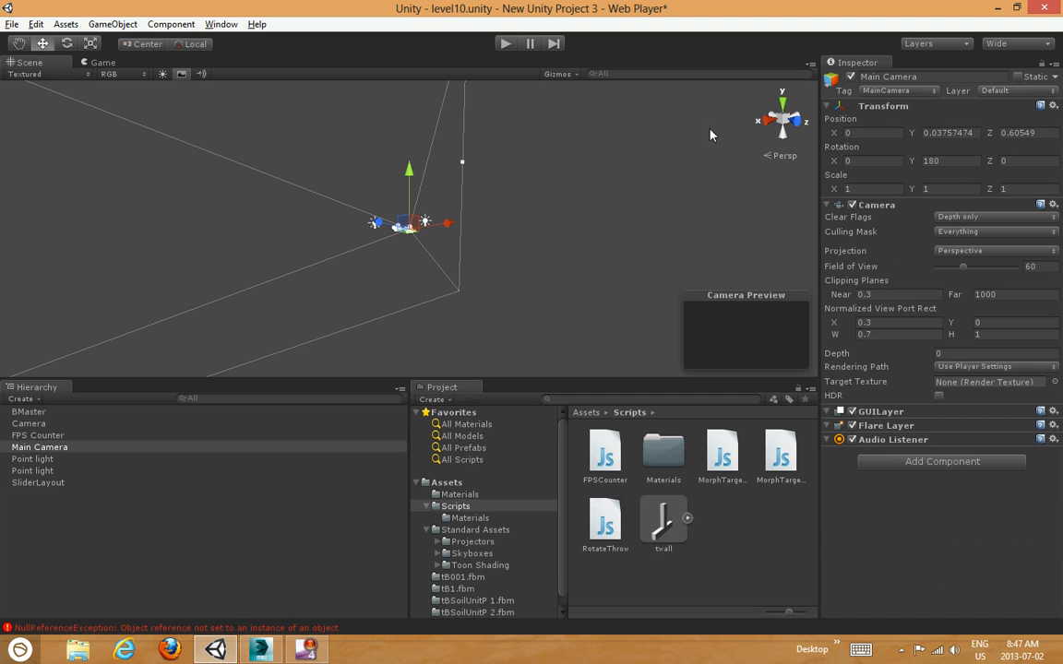
scroll(568, 208, down, 3)
middle_drag(566, 209, 564, 249)
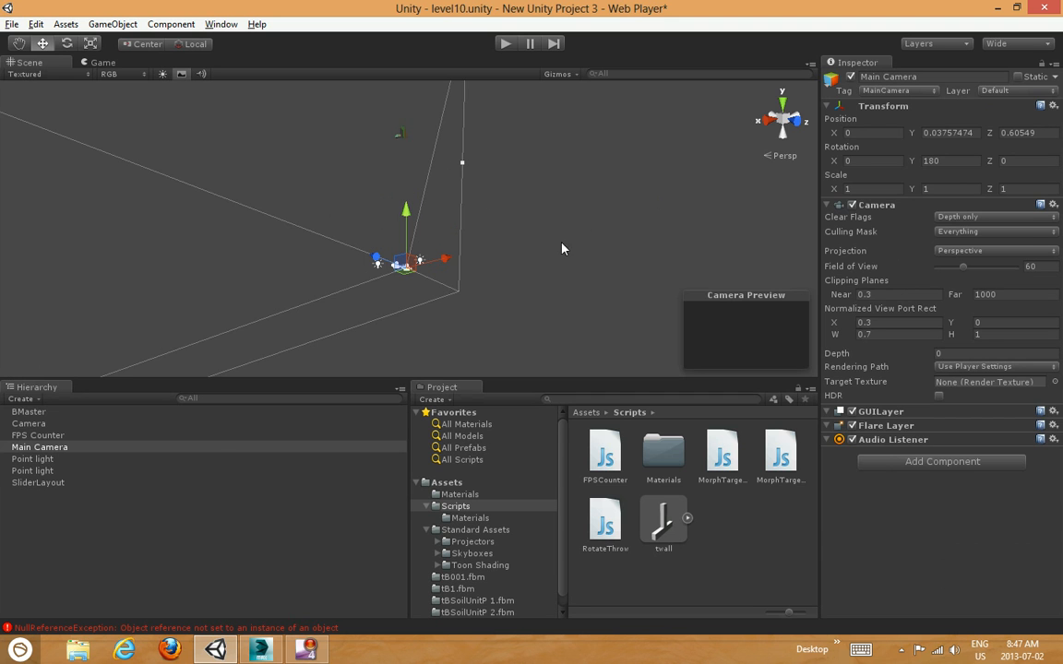
Lower BMaster vertically to the cameras and lights, at a Y position of about -0.19
click(398, 134)
drag(400, 97, 408, 249)
scroll(427, 250, up, 10)
scroll(427, 250, up, 1)
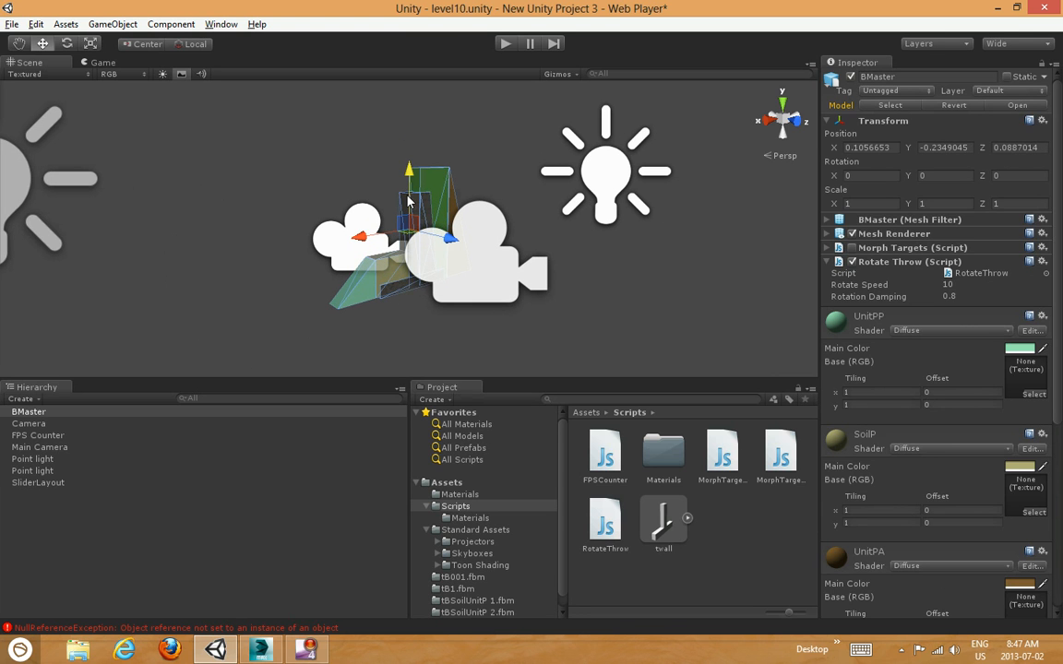
drag(412, 195, 412, 185)
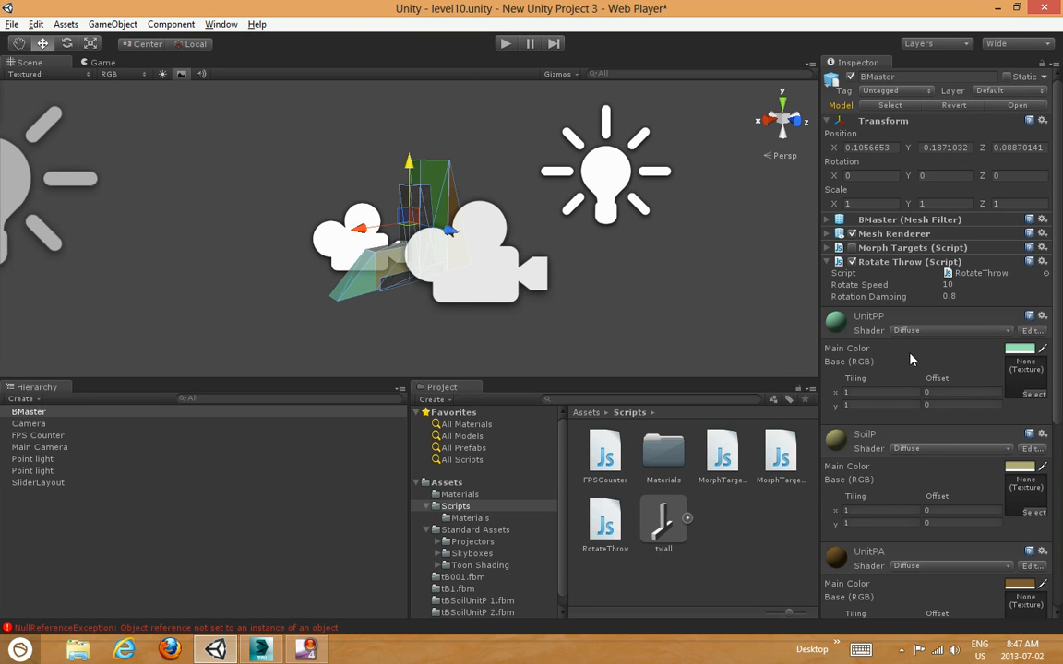
Examine the Attribute Meshes and Attribute Progress lists of BMaster's Morph Targets
click(826, 249)
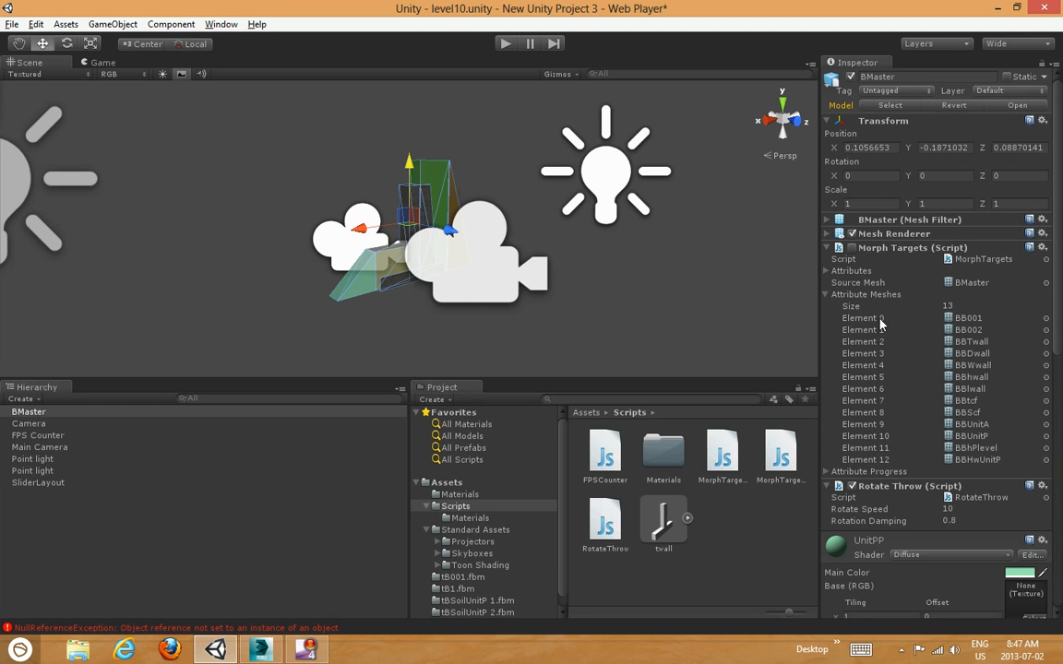
click(827, 295)
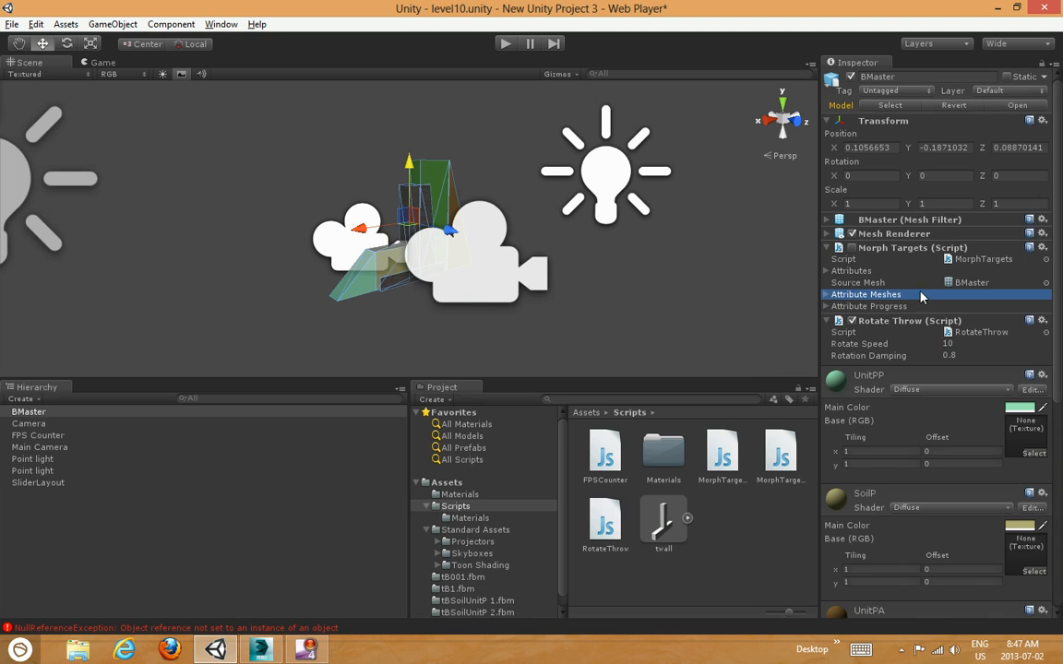
click(828, 307)
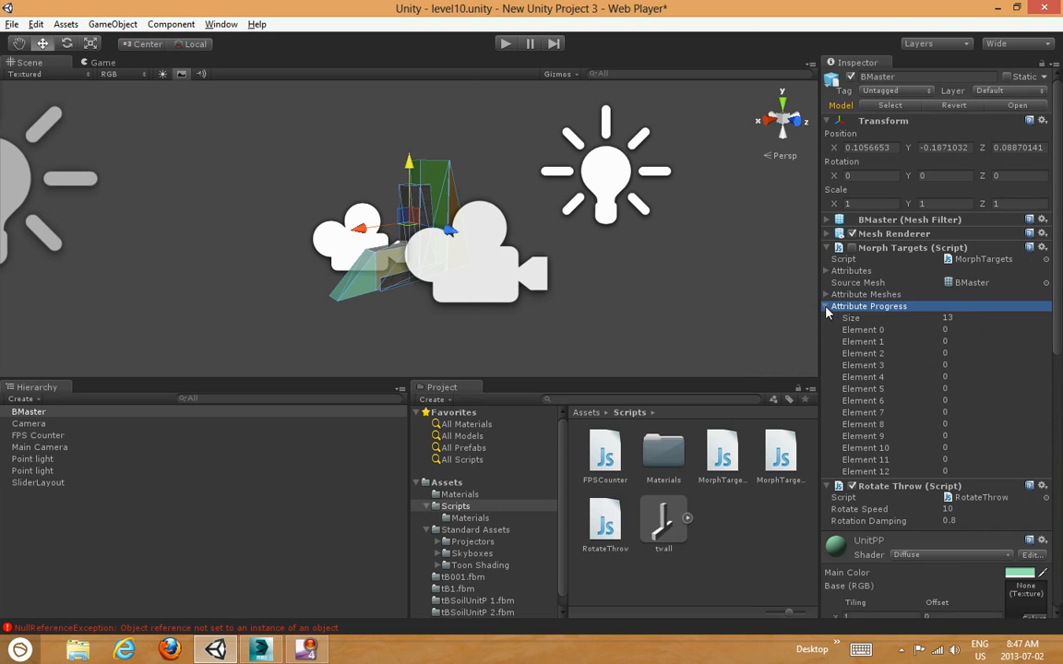
click(948, 329)
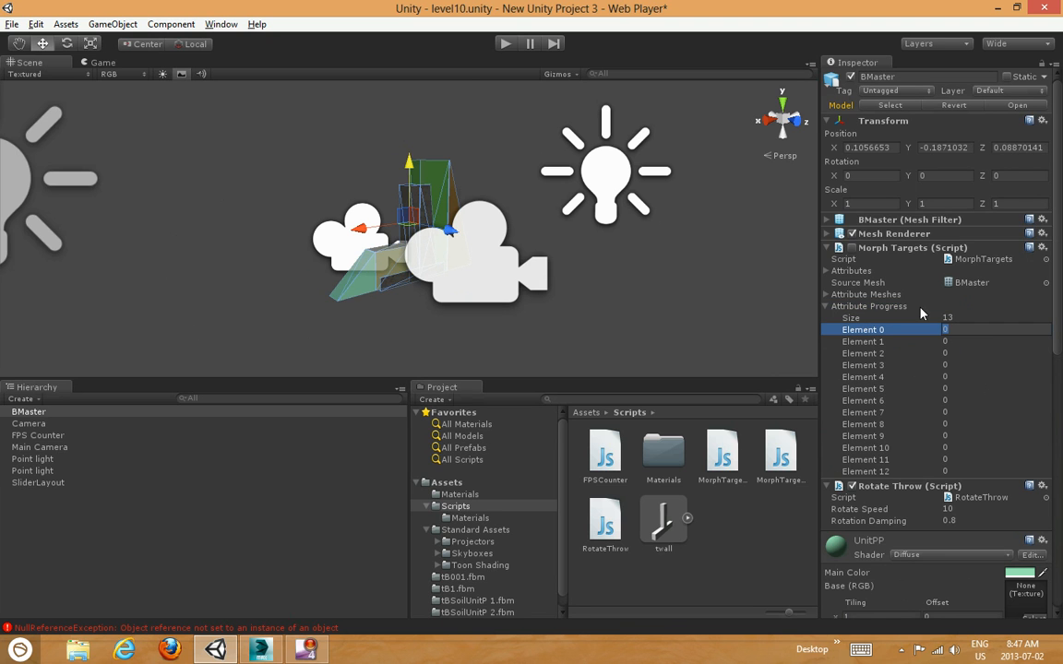
click(828, 308)
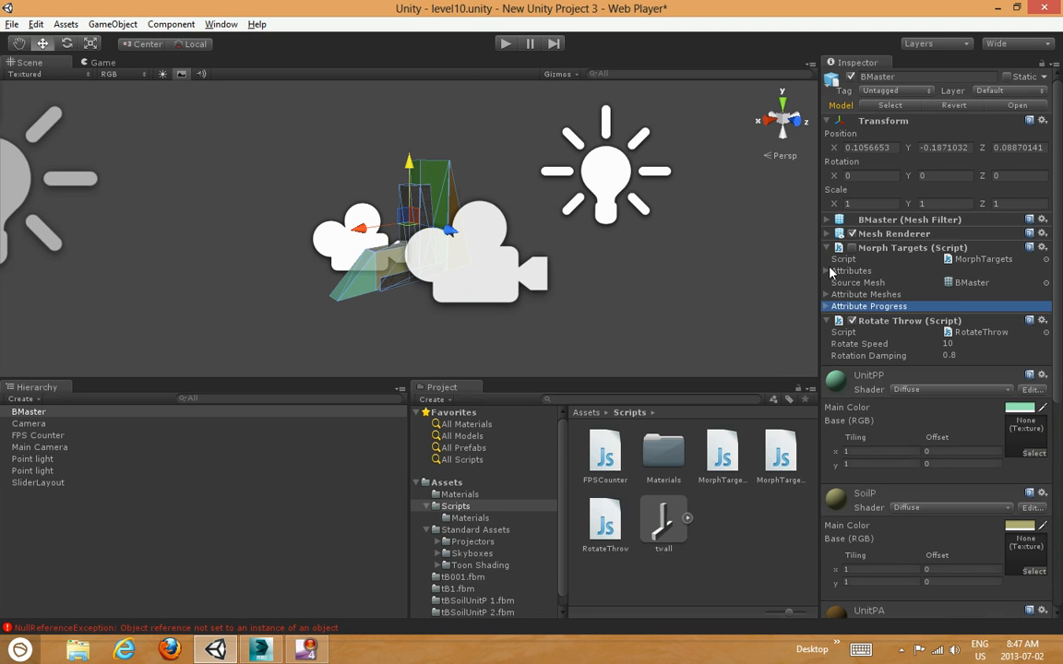
Check BMaster's Morph Targets attributes and source mesh, reselecting a BMaster mesh, and test-run the scene briefly
click(828, 273)
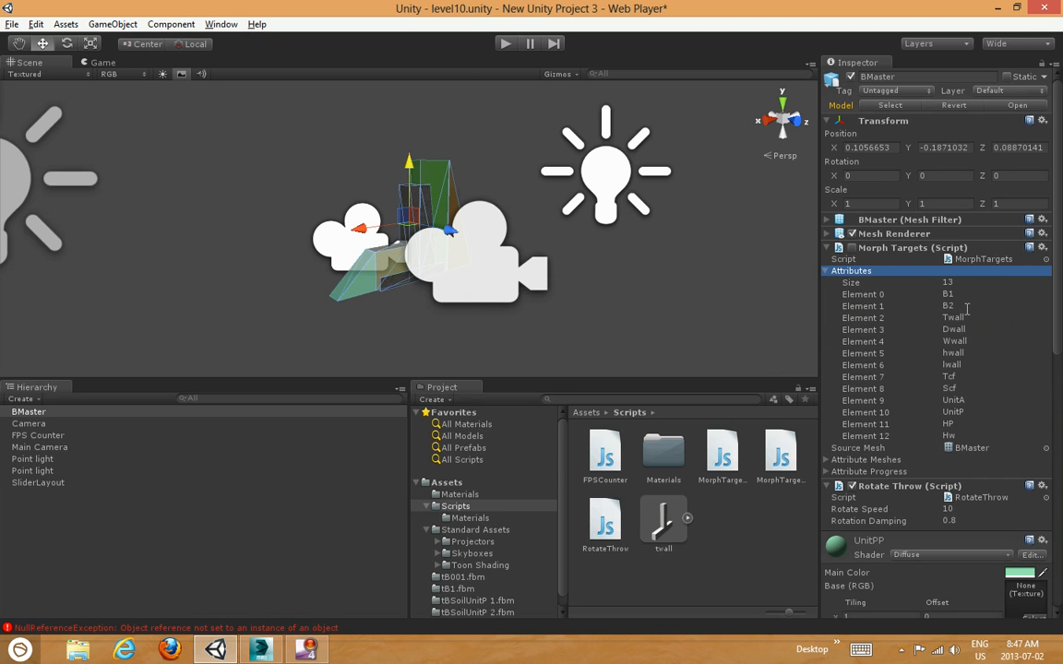
click(827, 272)
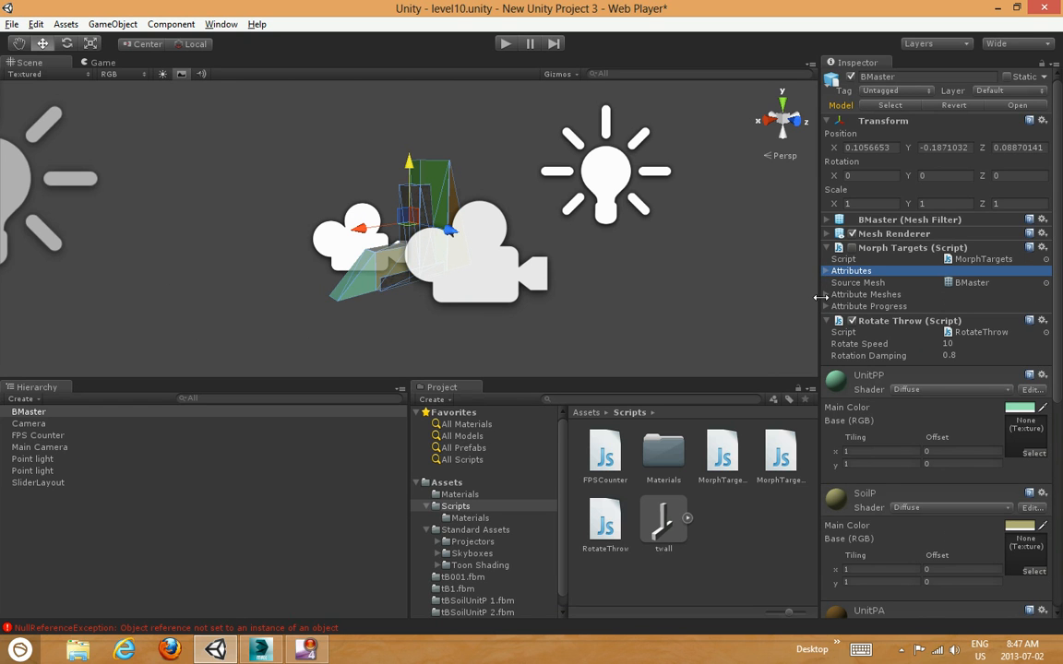
click(1046, 284)
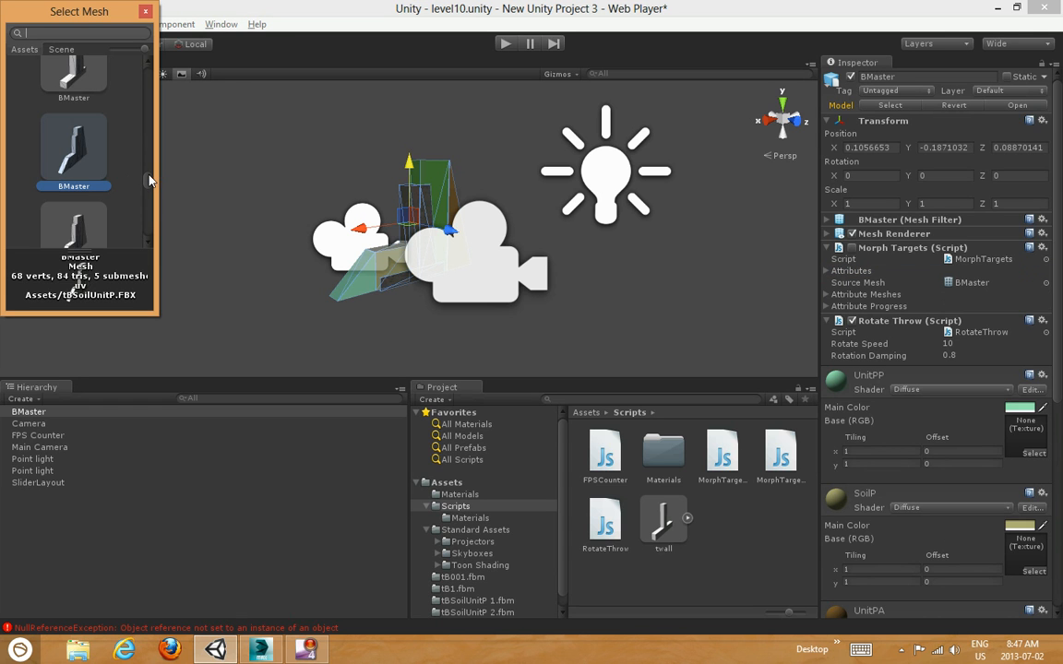
scroll(151, 183, down, 3)
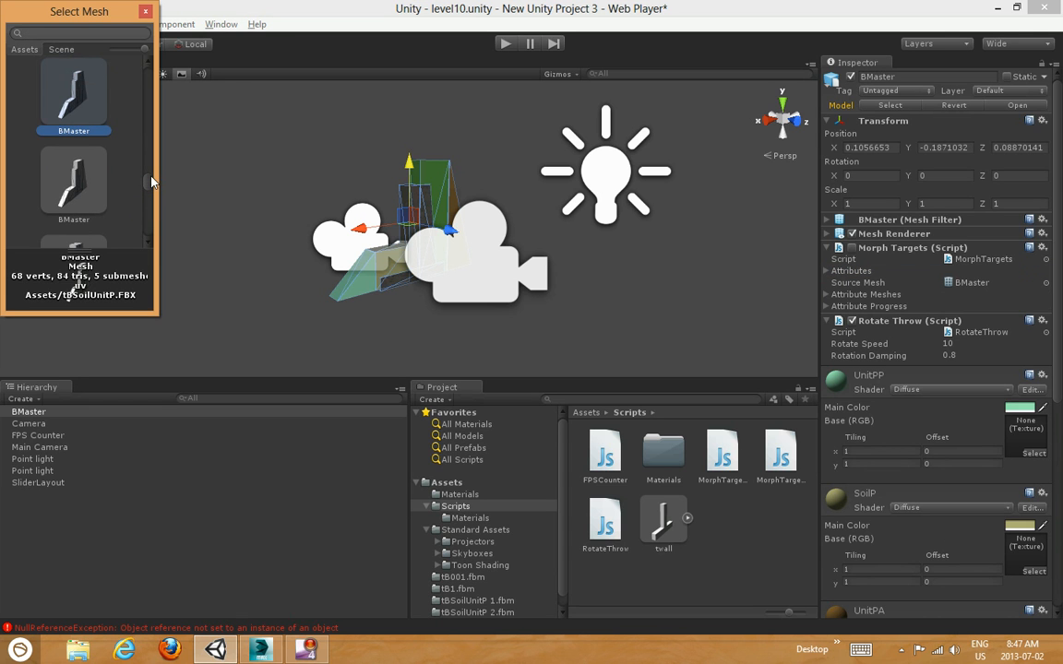
scroll(152, 183, down, 3)
click(74, 147)
click(74, 148)
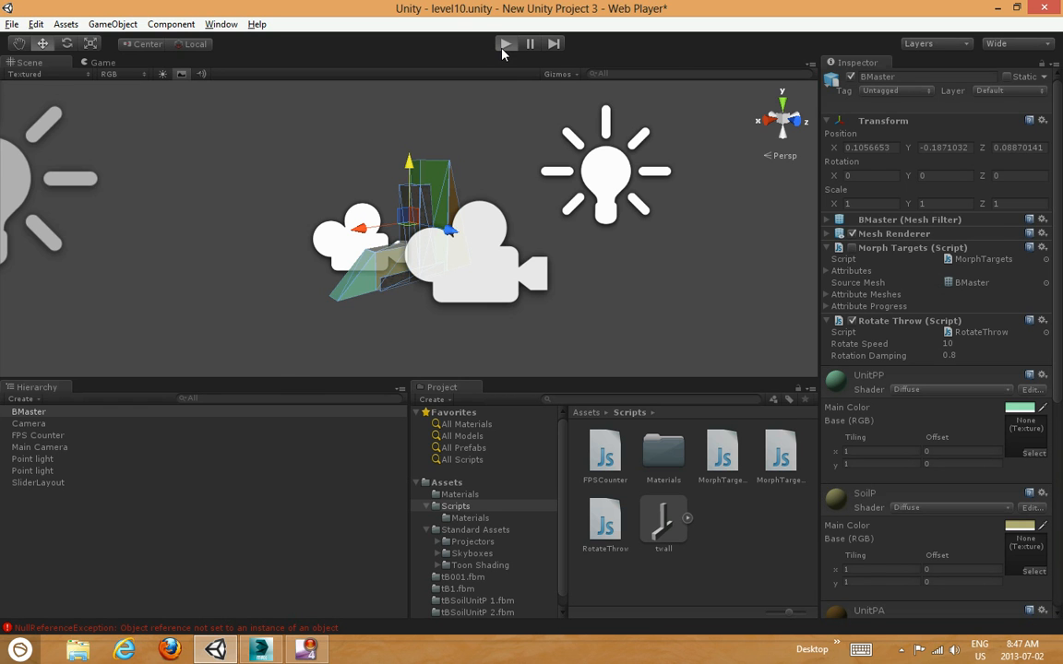
click(503, 46)
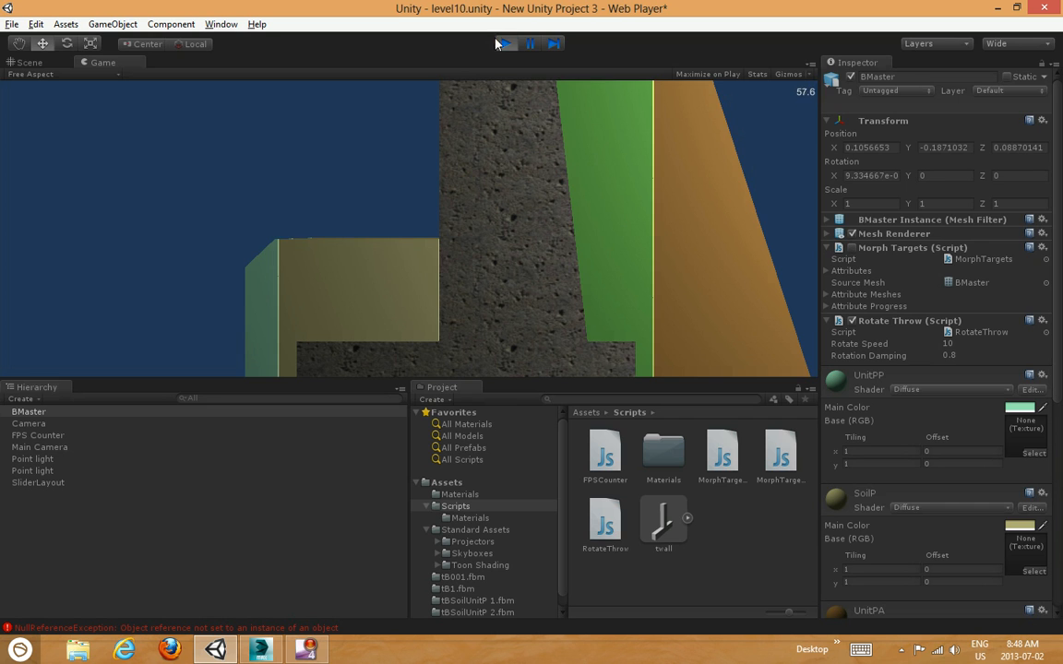
key(ctrl+p)
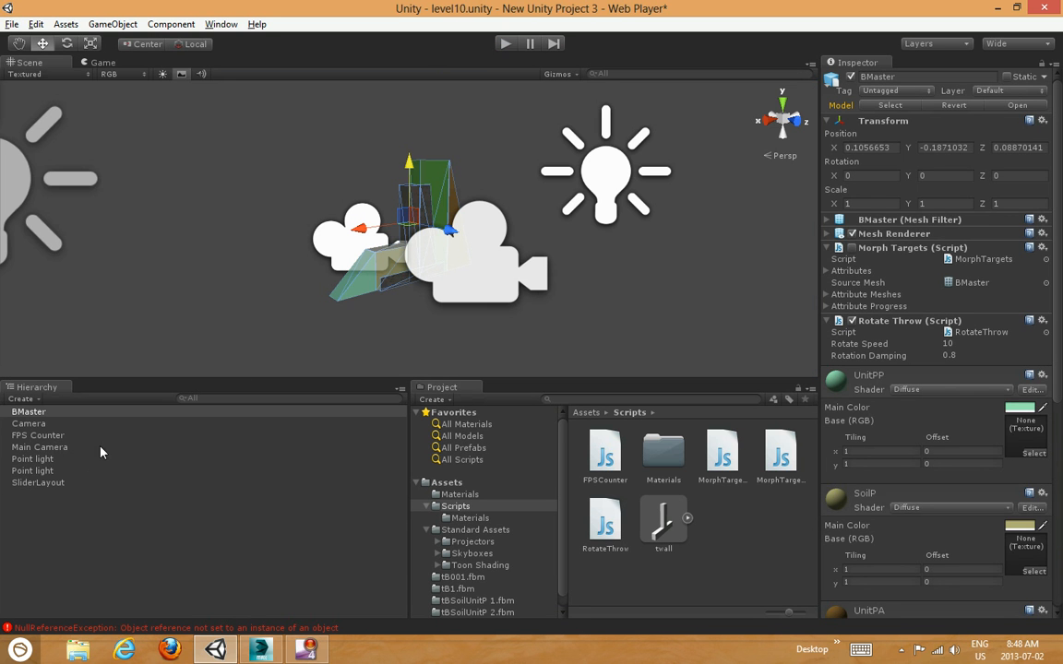
Assign BMaster as the Morph Object of SliderLayout's Morph Target Controls and collapse that component
click(42, 482)
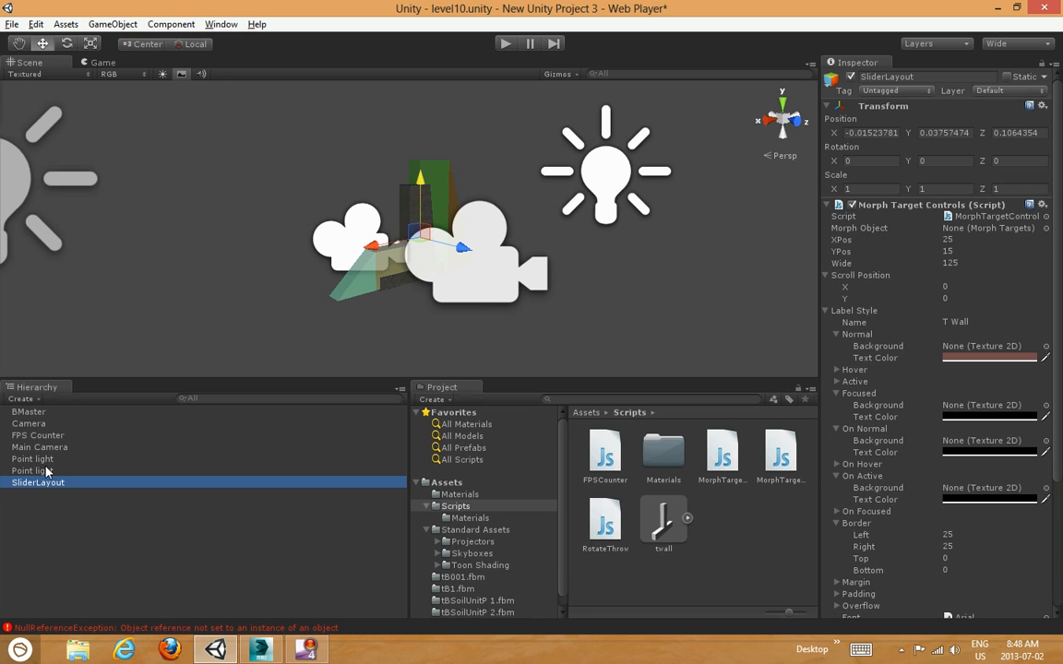
click(1046, 227)
click(44, 74)
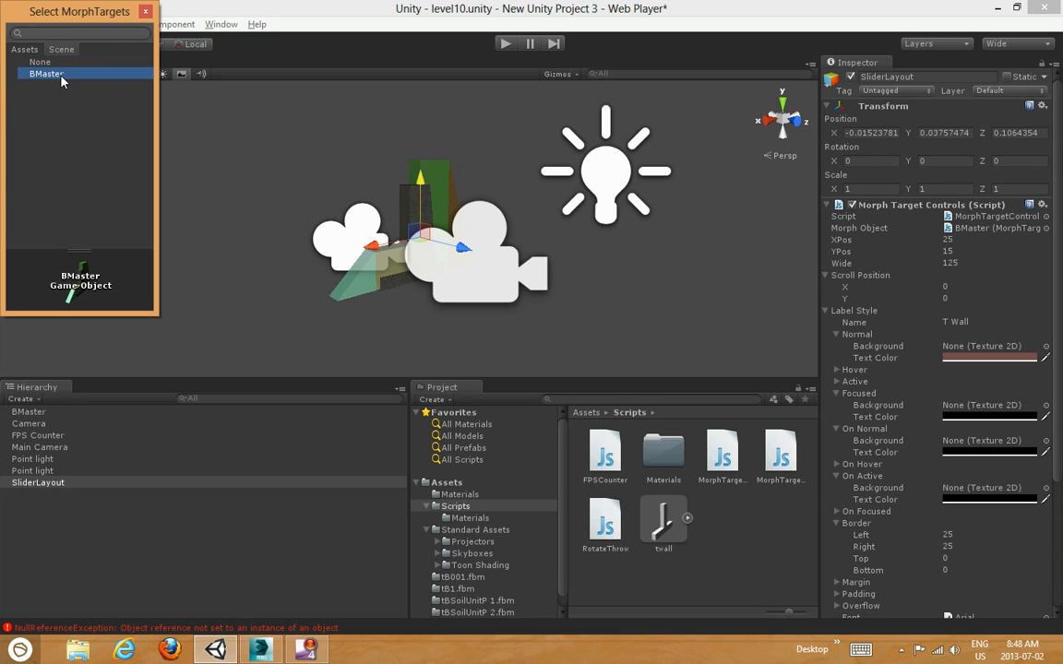
double_click(60, 81)
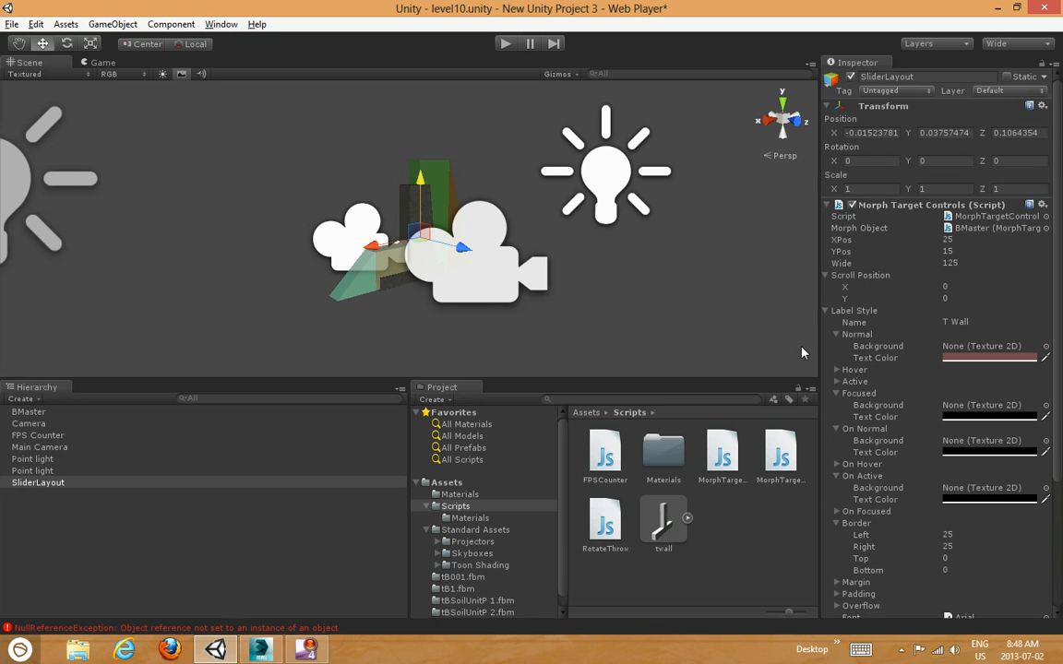
click(827, 275)
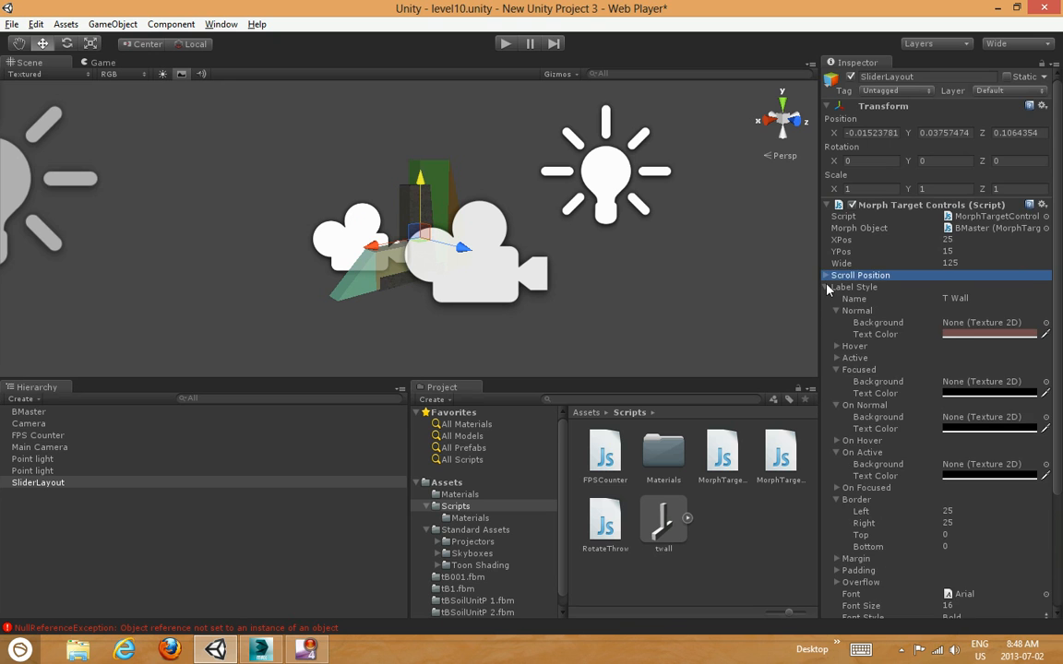
click(827, 287)
click(828, 205)
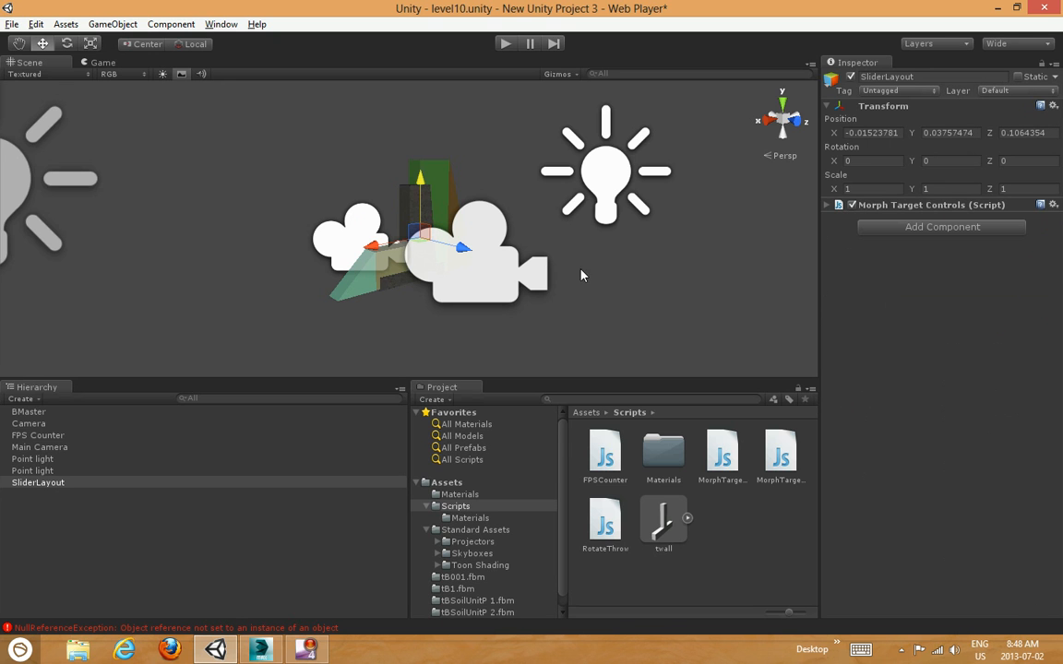
Move BMaster along Z to about -0.28 and test the B1 and B2 sliders in a scene run
mouse_move(428, 241)
mouse_down()
mouse_move(446, 246)
mouse_move(413, 225)
mouse_up()
click(37, 411)
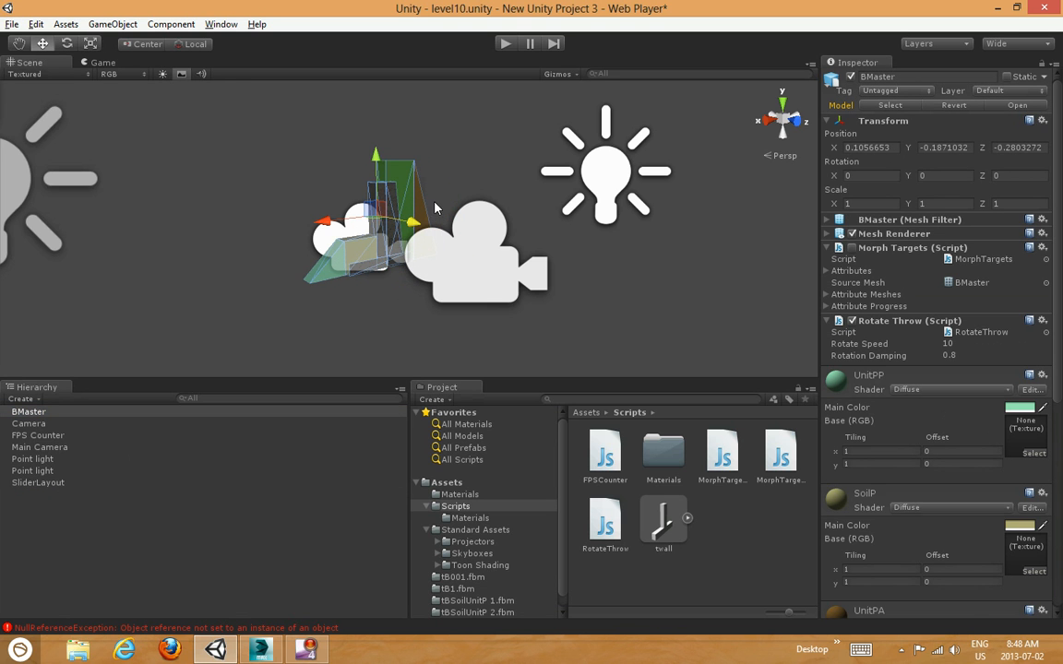
click(505, 45)
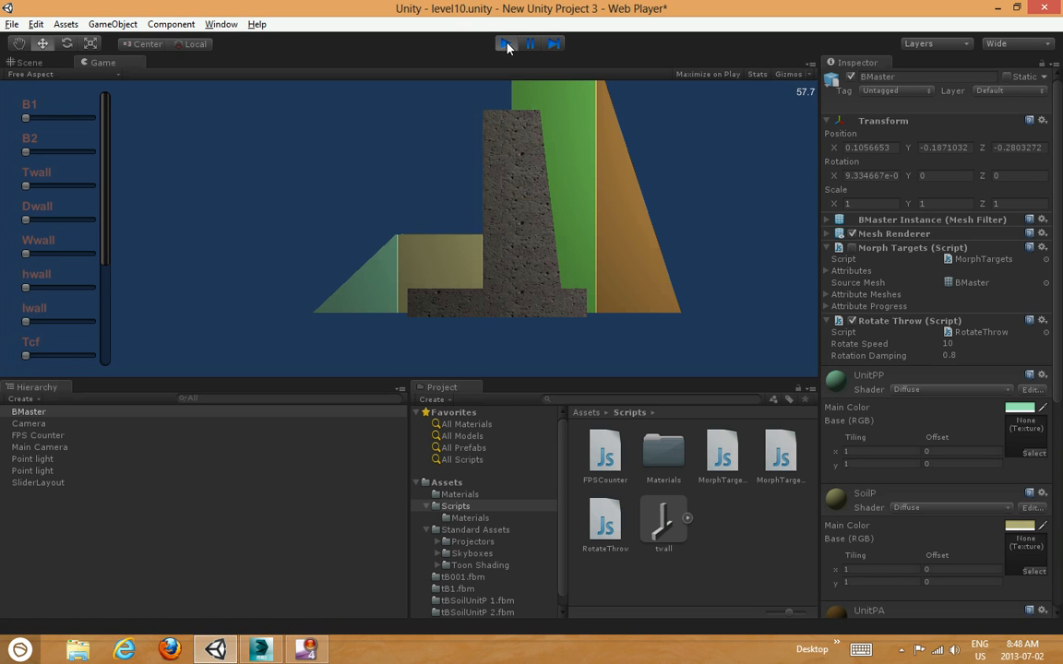
drag(28, 119, 51, 153)
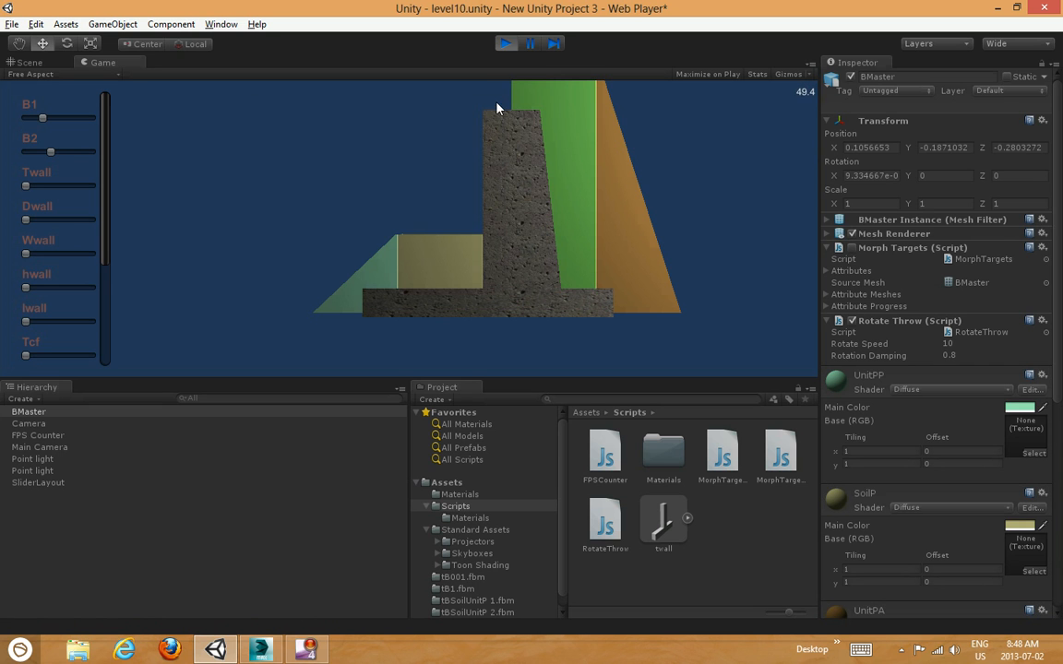
click(507, 45)
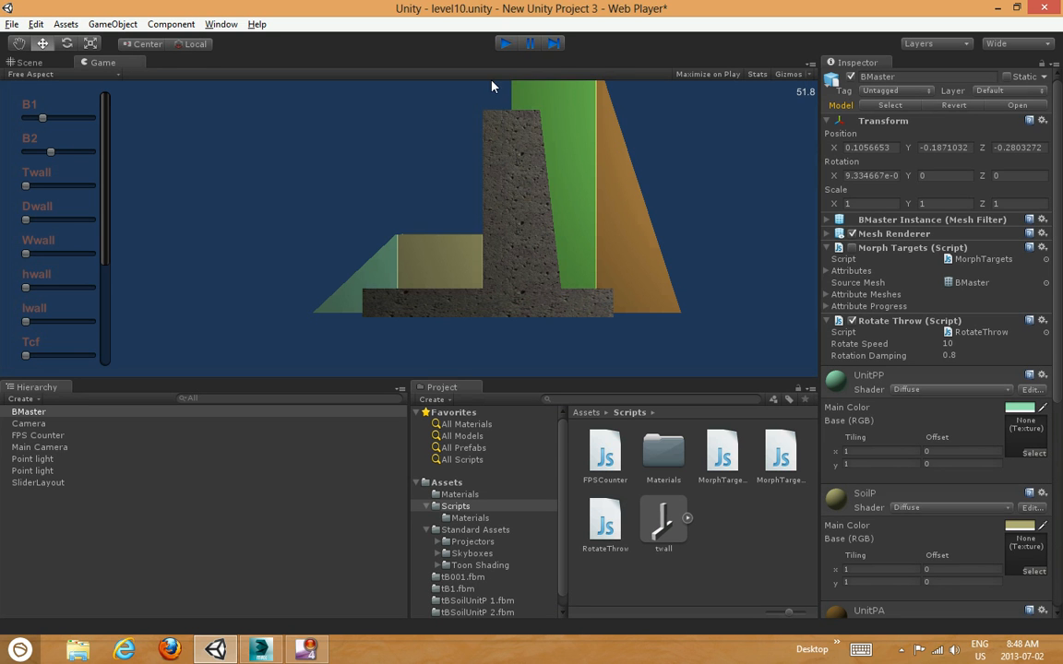
Add a Box Collider physics component to BMaster
click(44, 414)
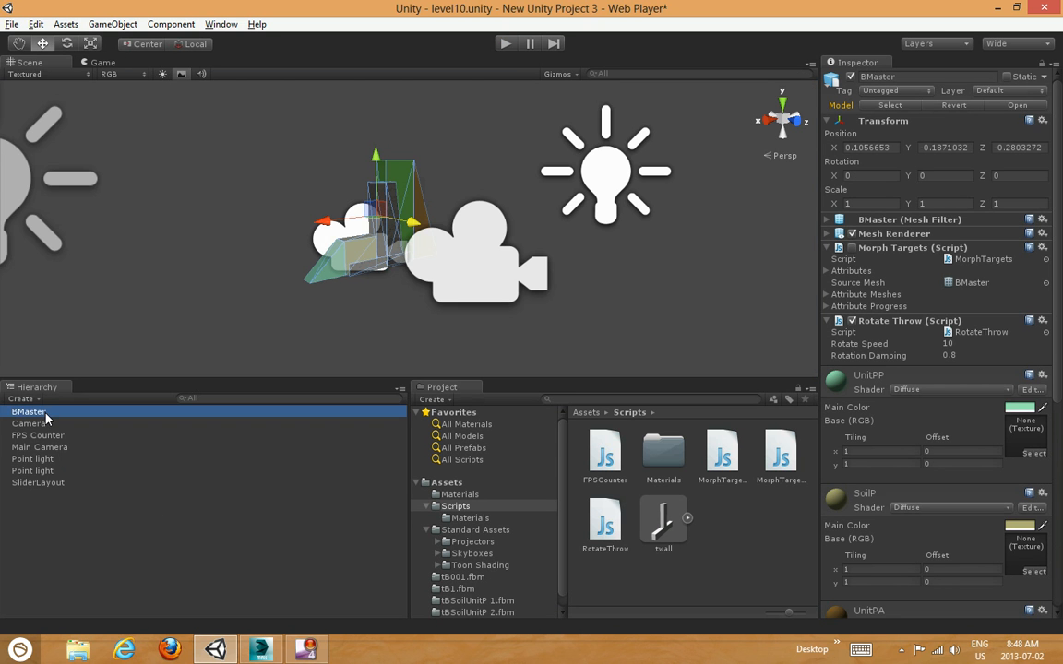
click(112, 24)
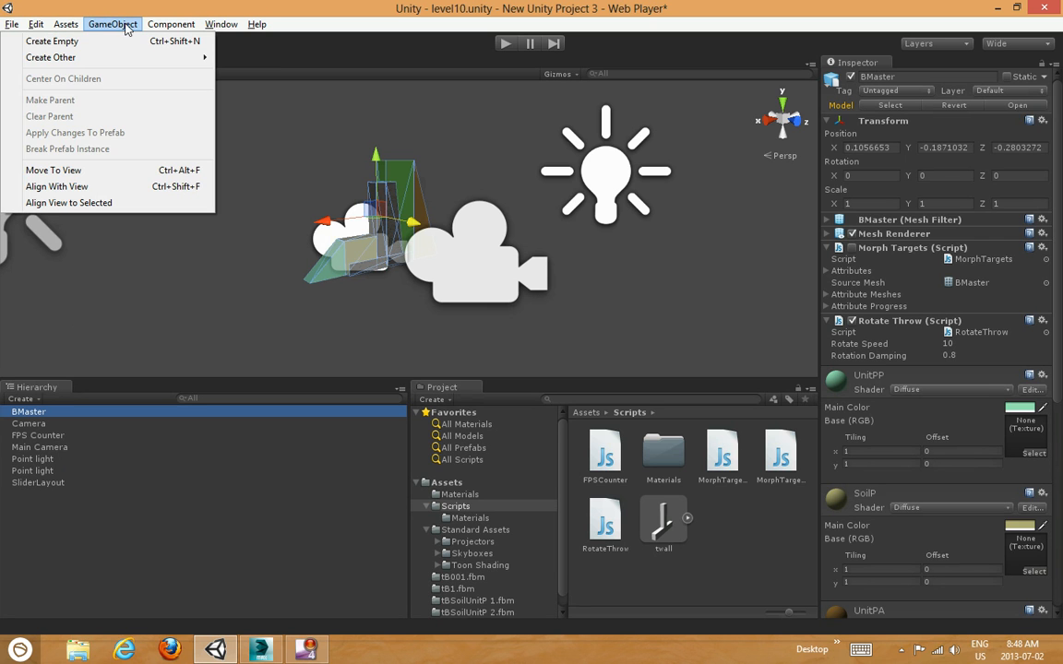
mouse_move(159, 27)
mouse_move(116, 92)
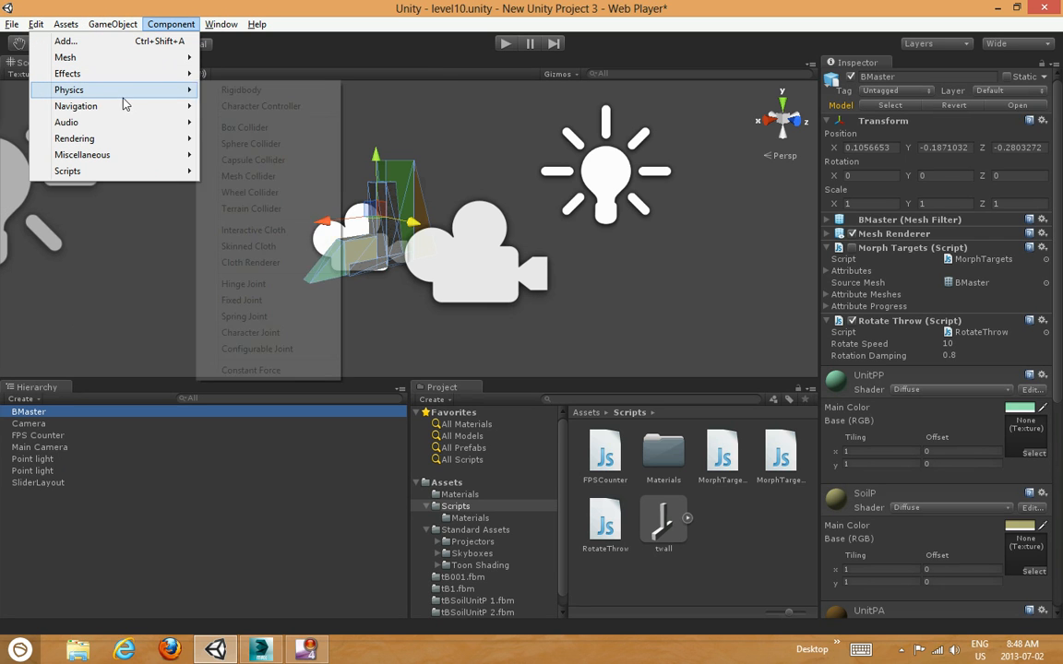
click(257, 129)
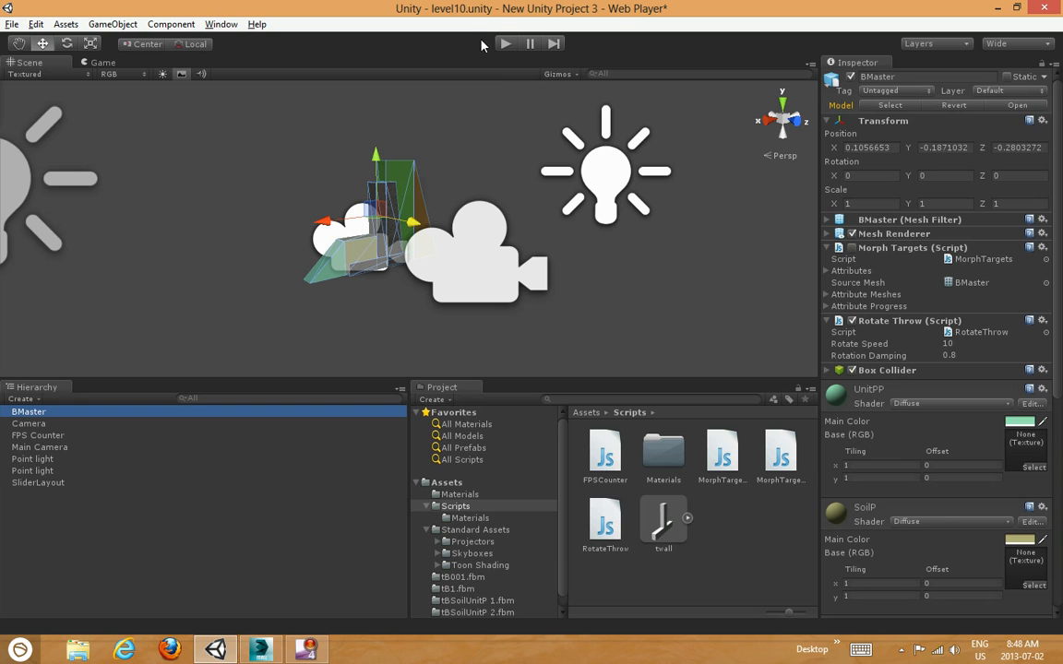
Run the scene, rotate the wall model slightly, and test the wall dimension, Tcf, Scf and UnitA morph sliders
click(506, 44)
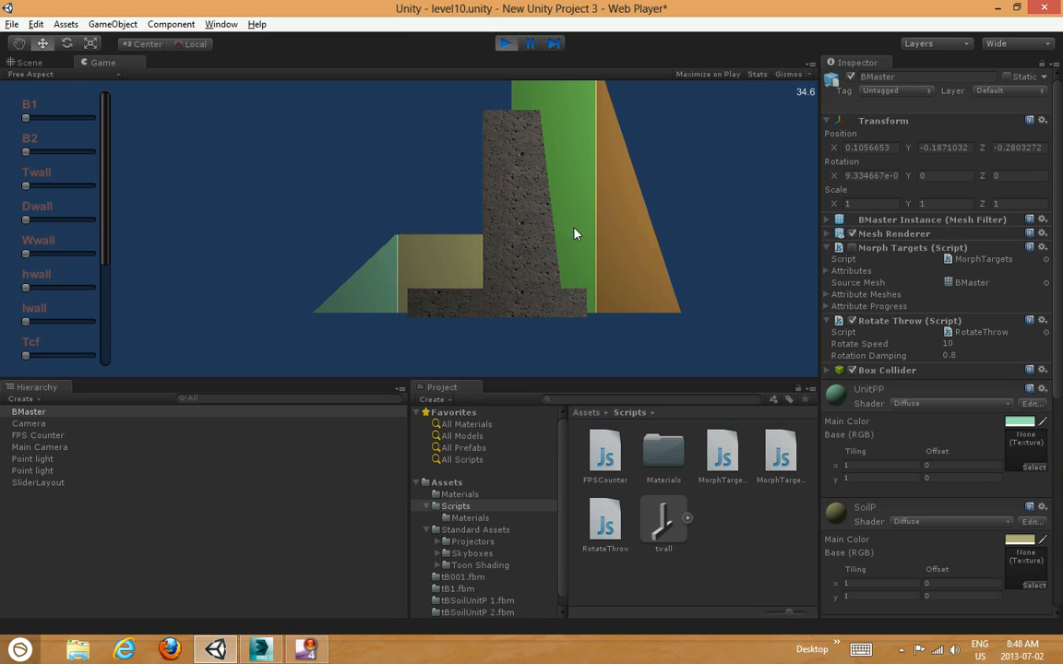
mouse_move(574, 229)
mouse_down()
mouse_move(482, 236)
mouse_move(565, 238)
mouse_up()
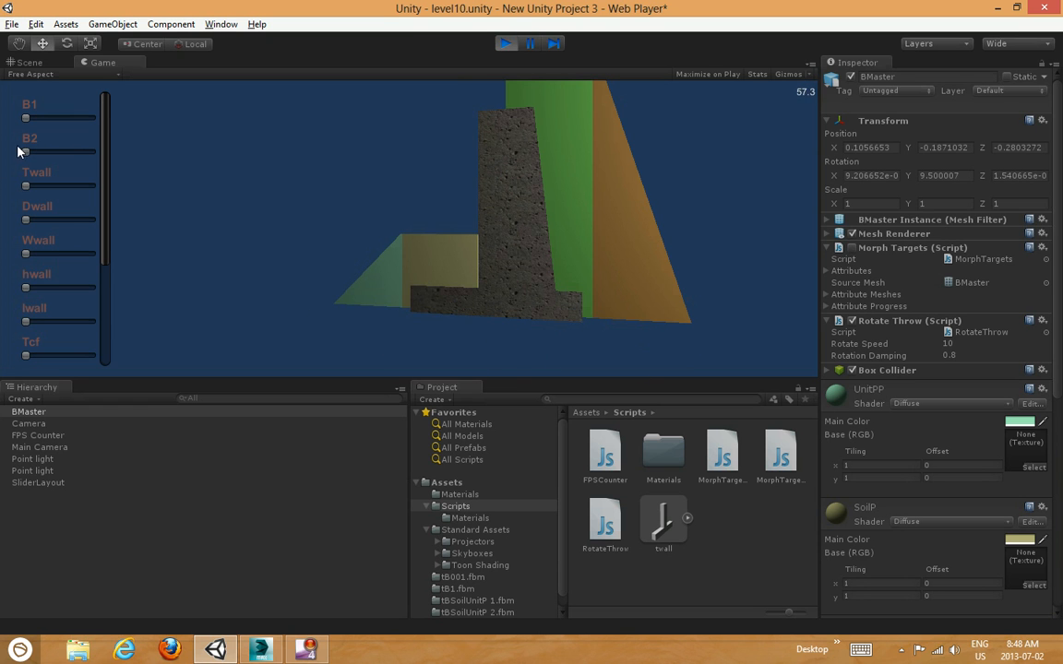
drag(25, 151, 68, 267)
scroll(57, 316, down, 3)
click(28, 268)
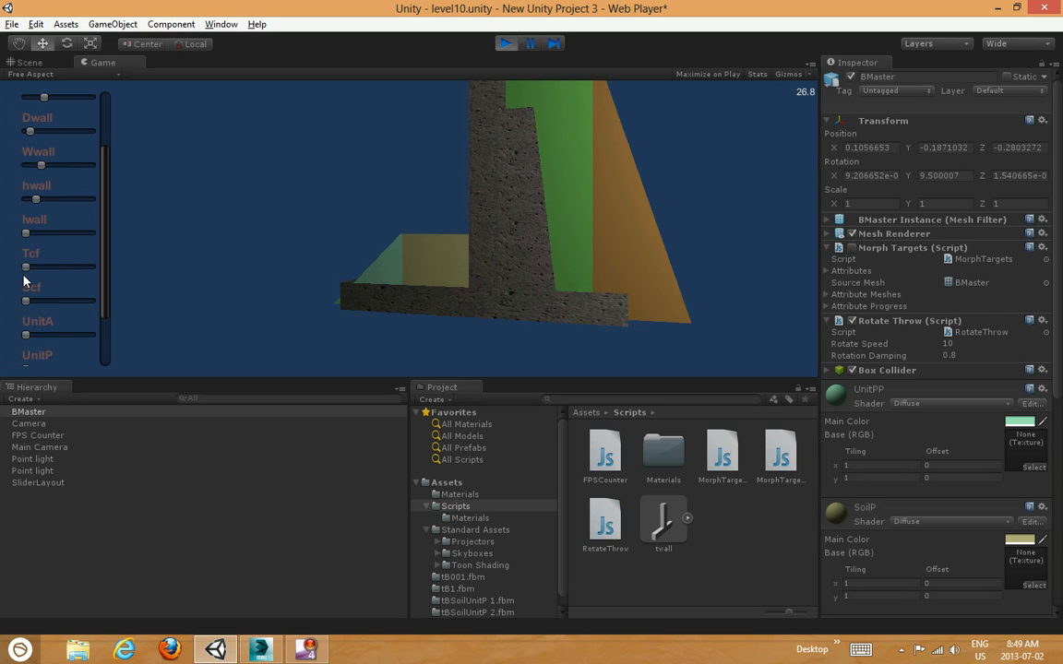
drag(30, 276, 31, 281)
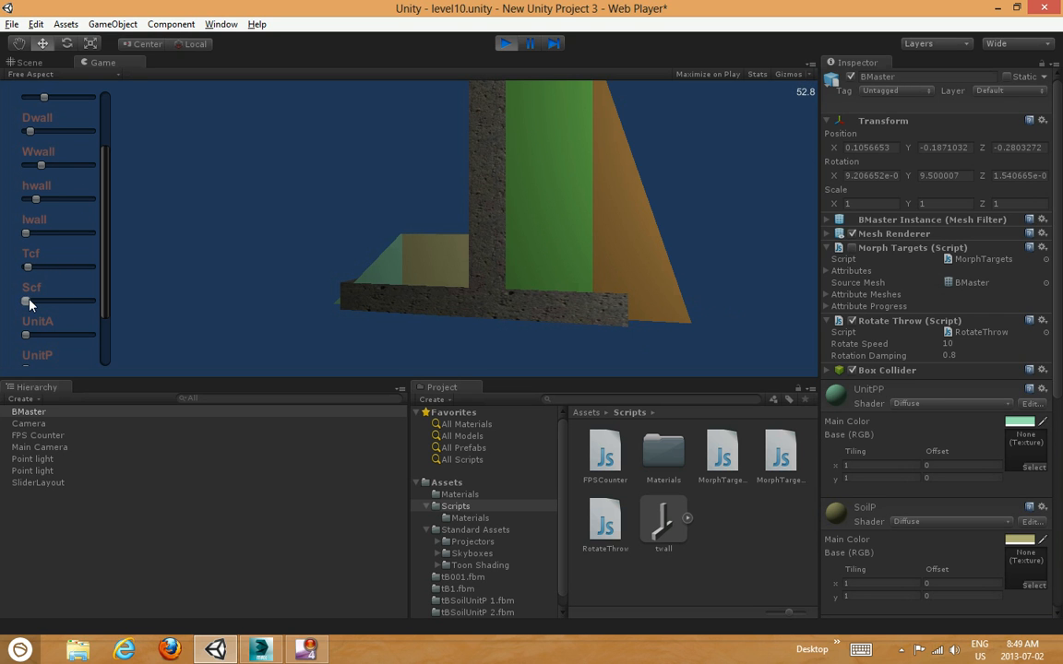
drag(50, 301, 45, 337)
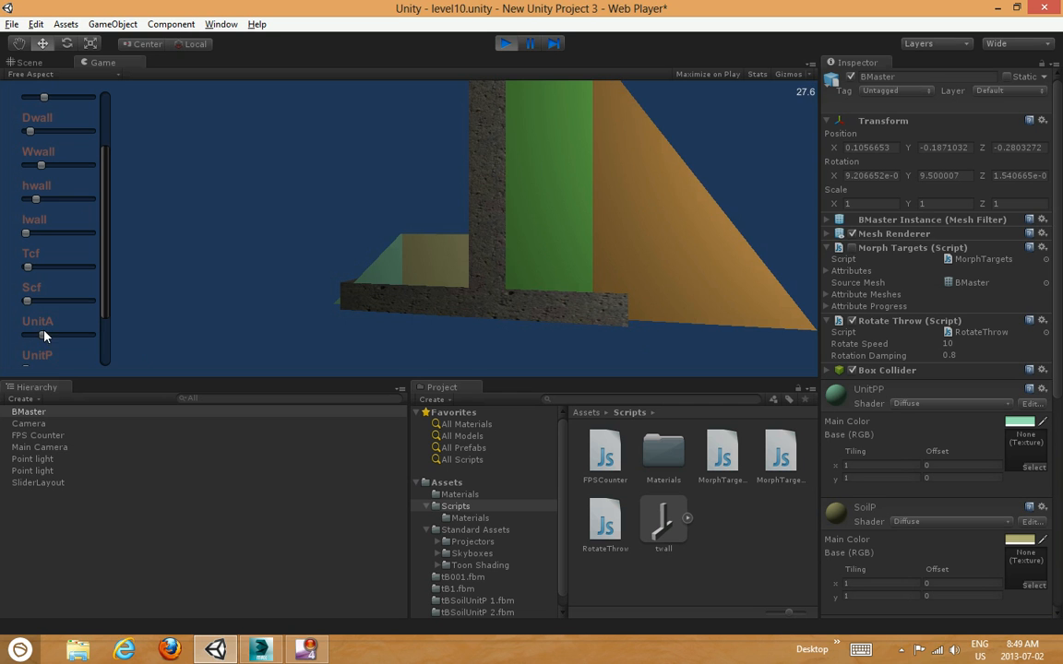
Rotate the running model to show its side and test raising the UnitP and Hw sliders
drag(386, 269, 572, 299)
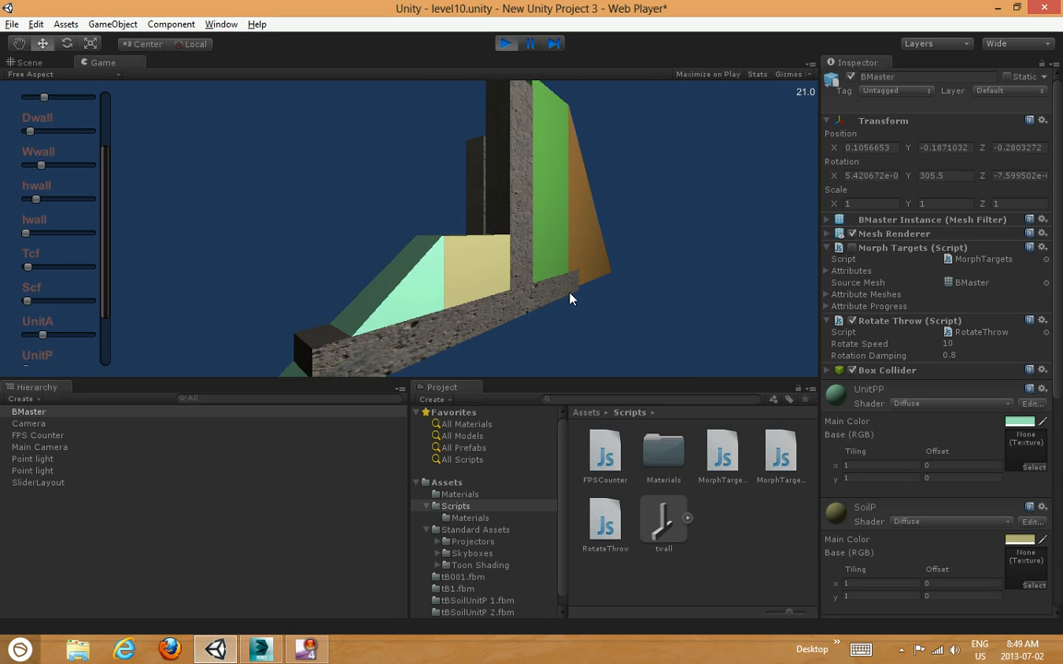
scroll(93, 286, down, 3)
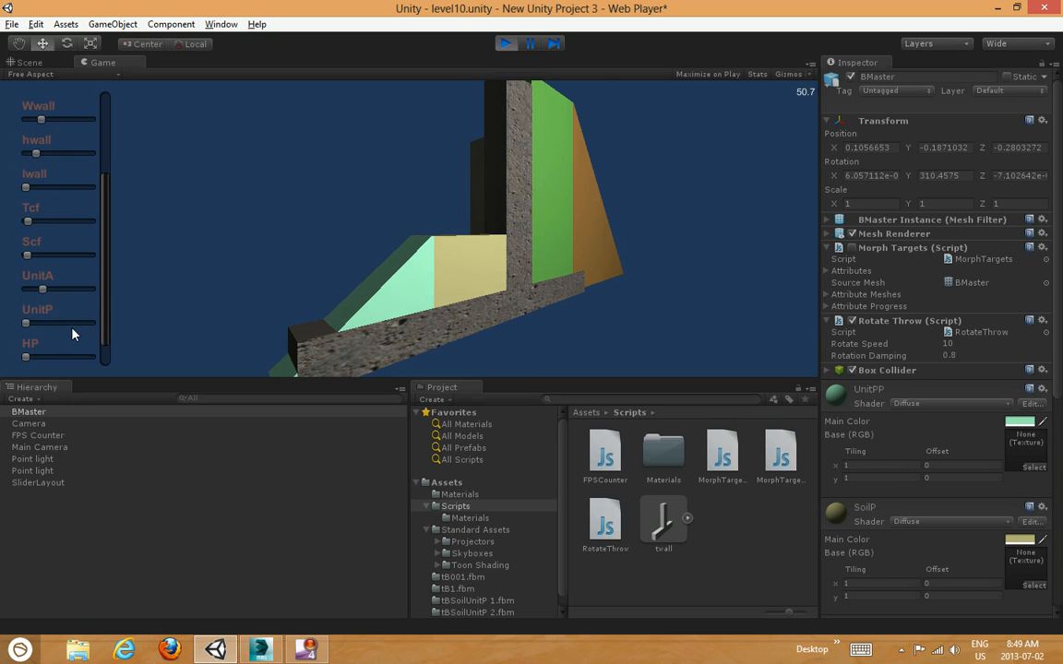
drag(26, 325, 25, 365)
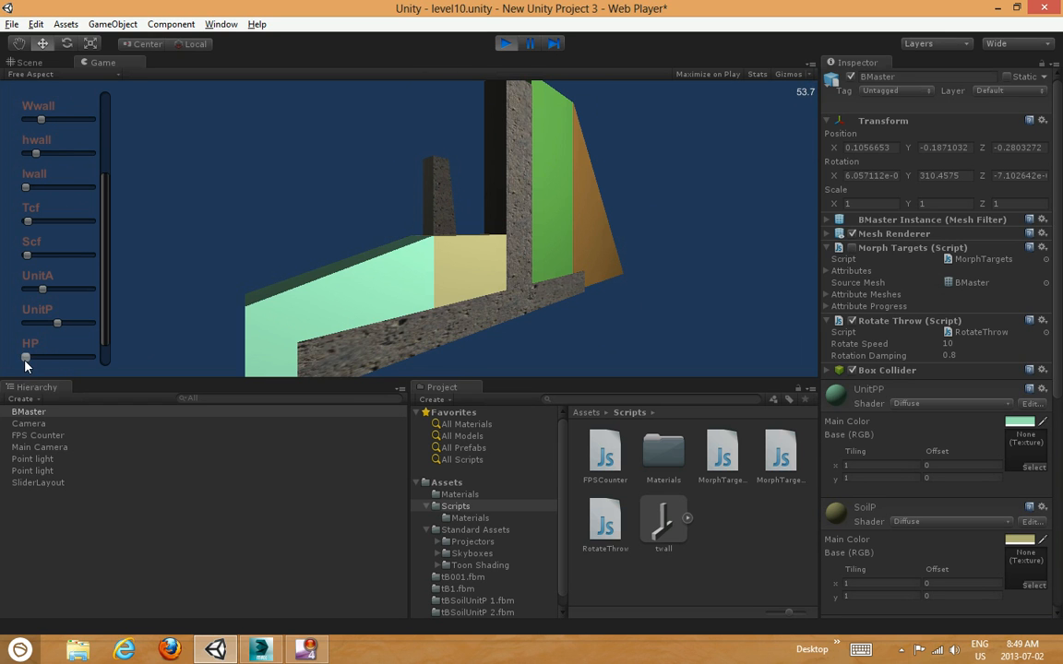
drag(101, 325, 101, 349)
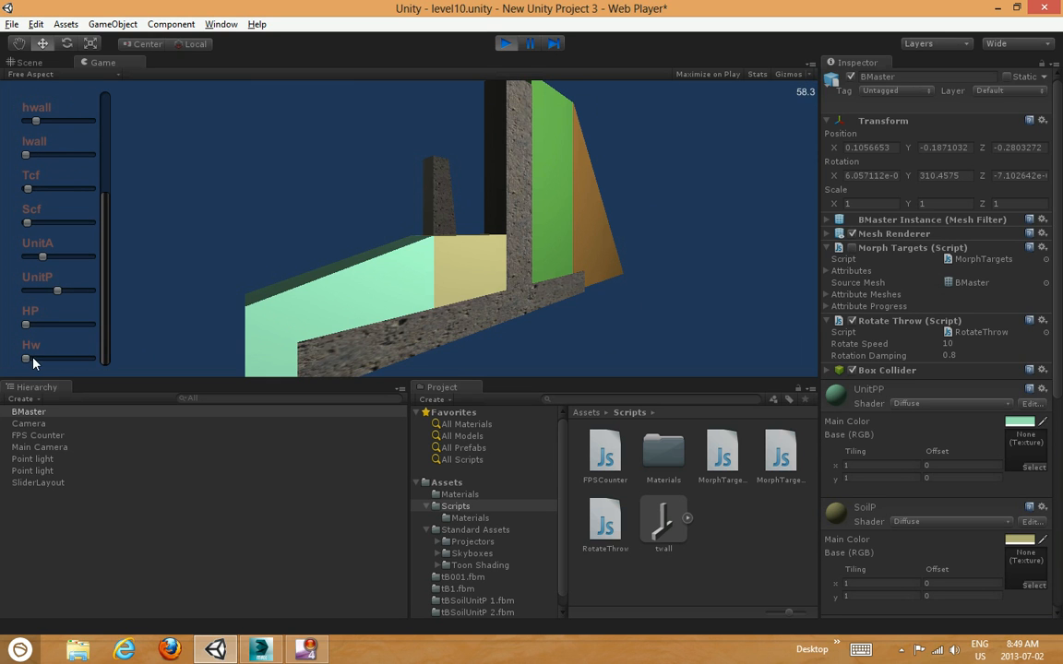
mouse_move(74, 360)
mouse_down()
mouse_move(92, 359)
mouse_move(43, 361)
mouse_move(111, 361)
mouse_move(62, 358)
mouse_up()
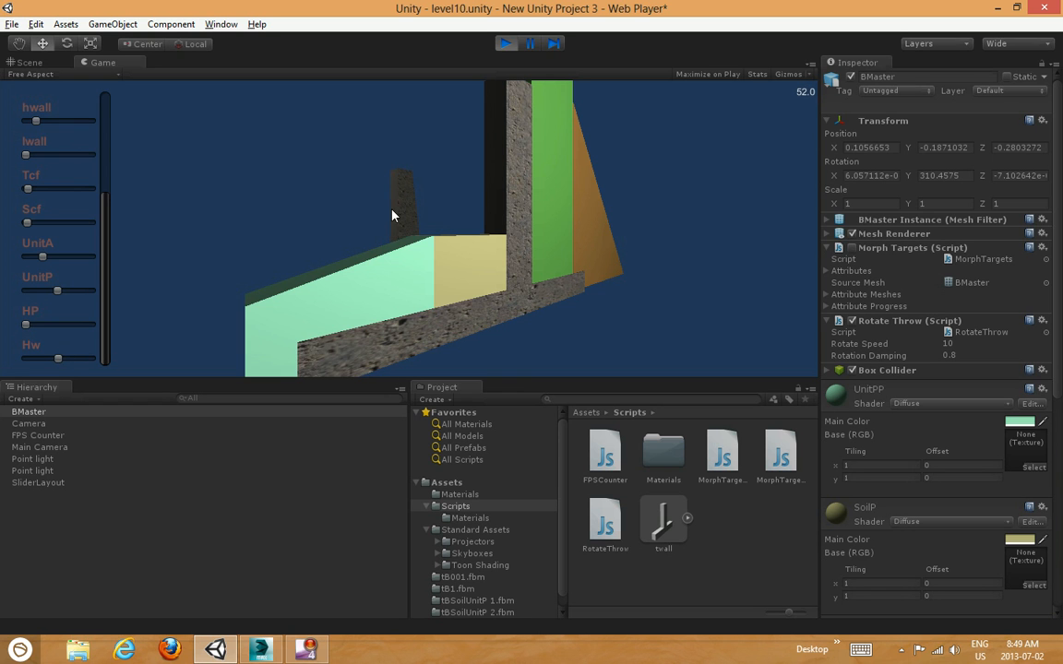
Rotate the running model back toward its front, lower UnitP and UnitA, and raise Scf and Tcf slightly
key(alt)
right_drag(449, 214, 571, 222)
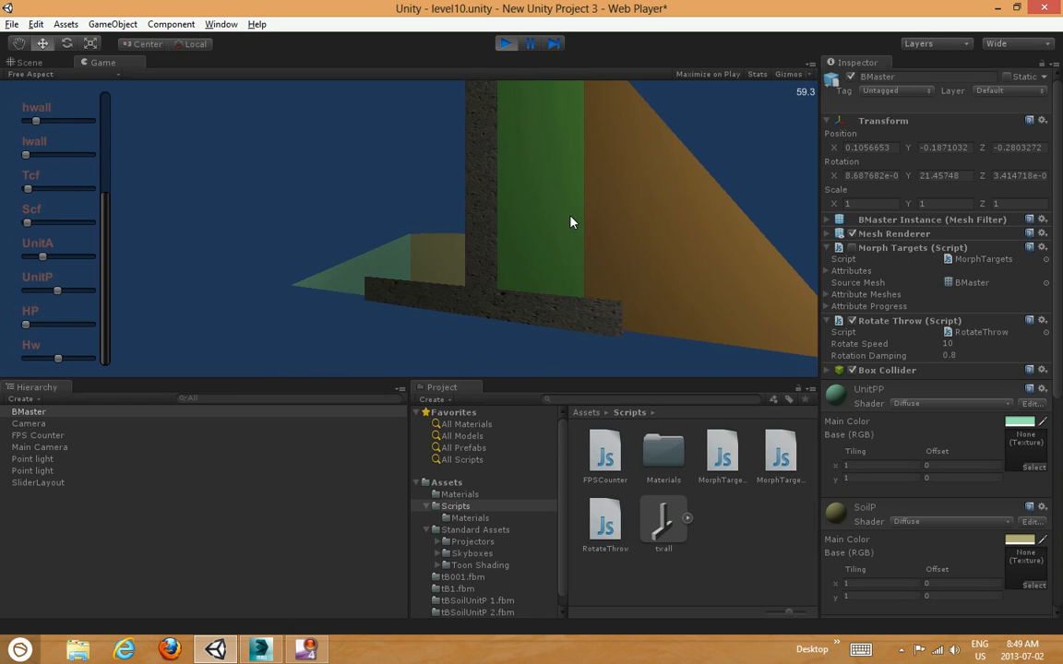
drag(57, 290, 29, 190)
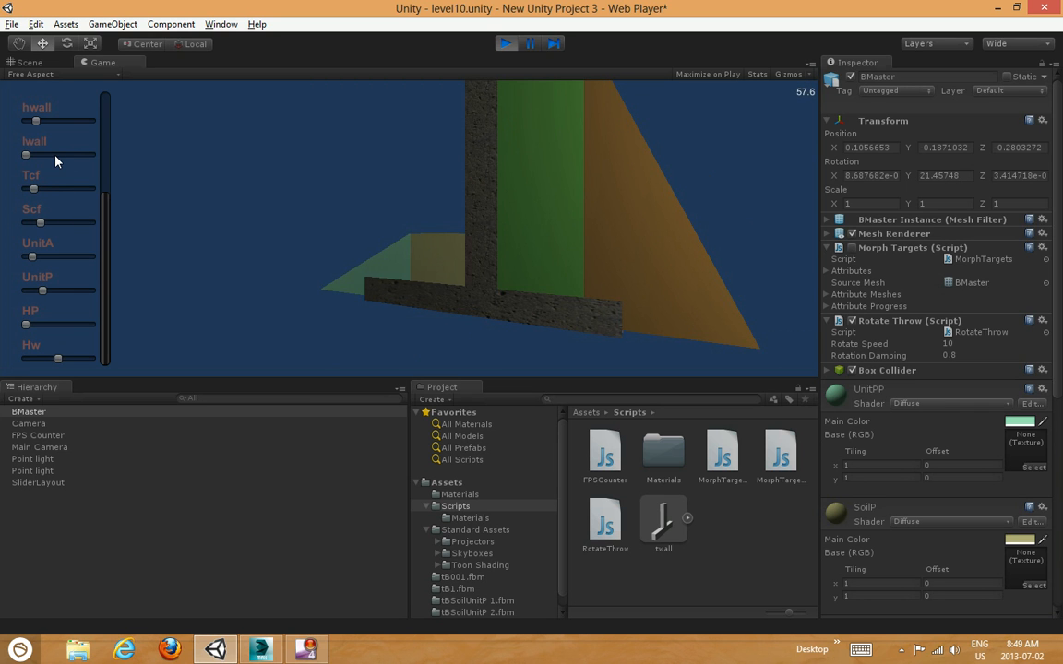